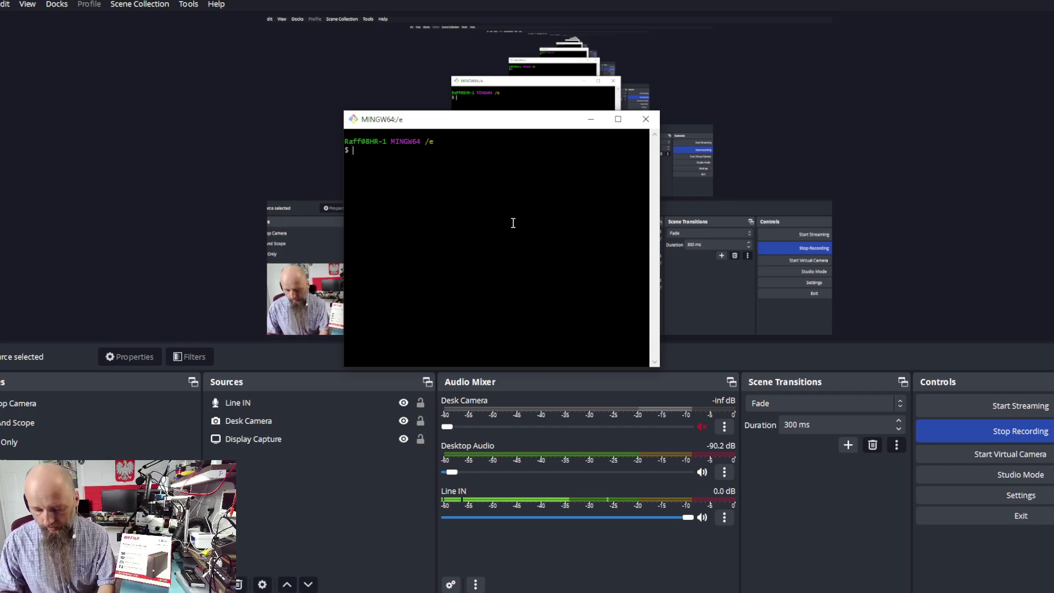
Step: Run ipconfig in Git Bash and highlight the IPv4 address 10.0.0.79
text(ip)
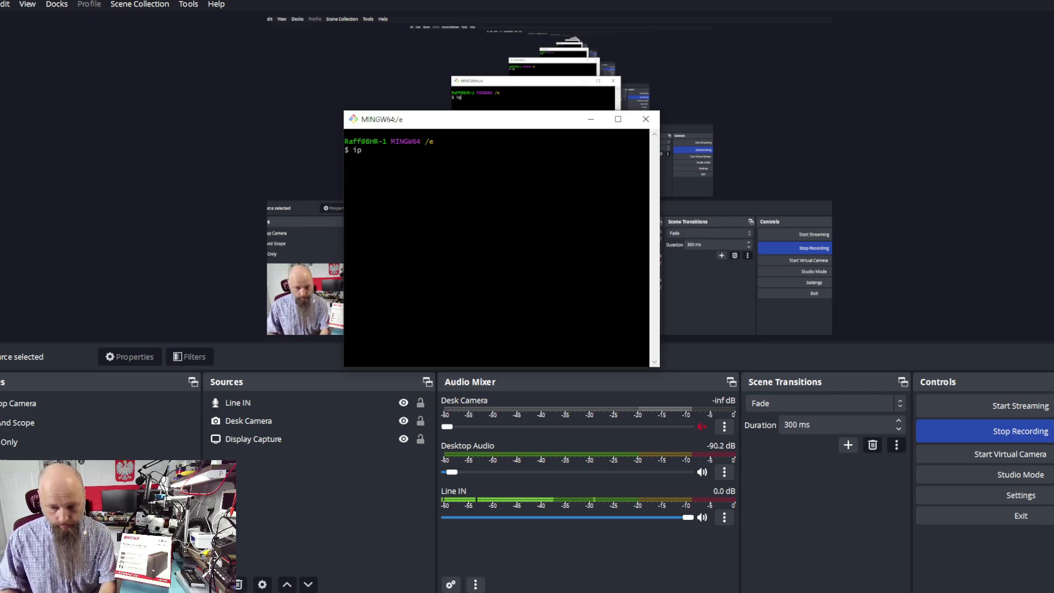
text(config)
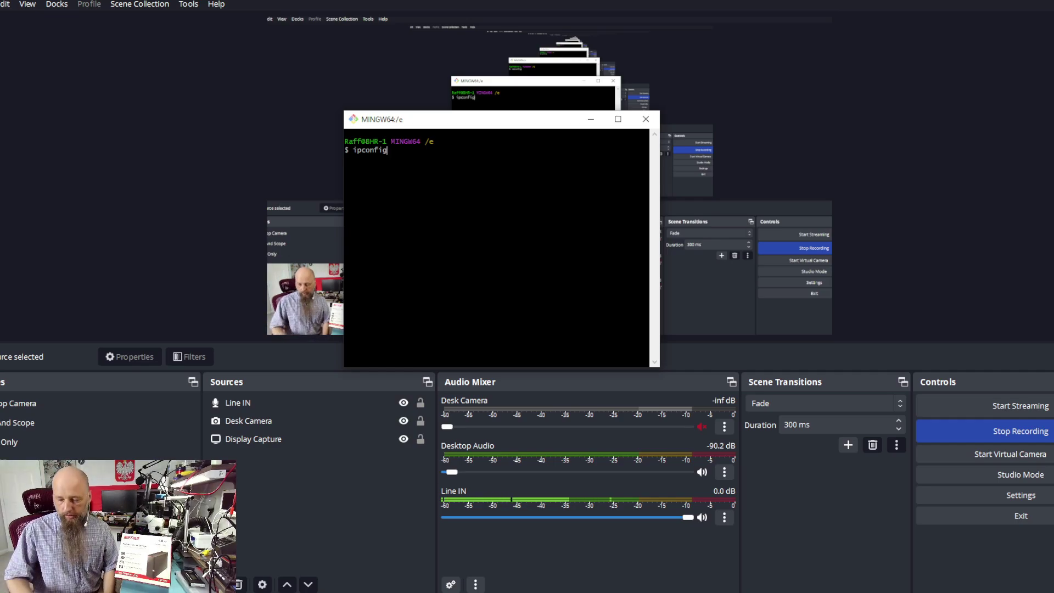
key(Return)
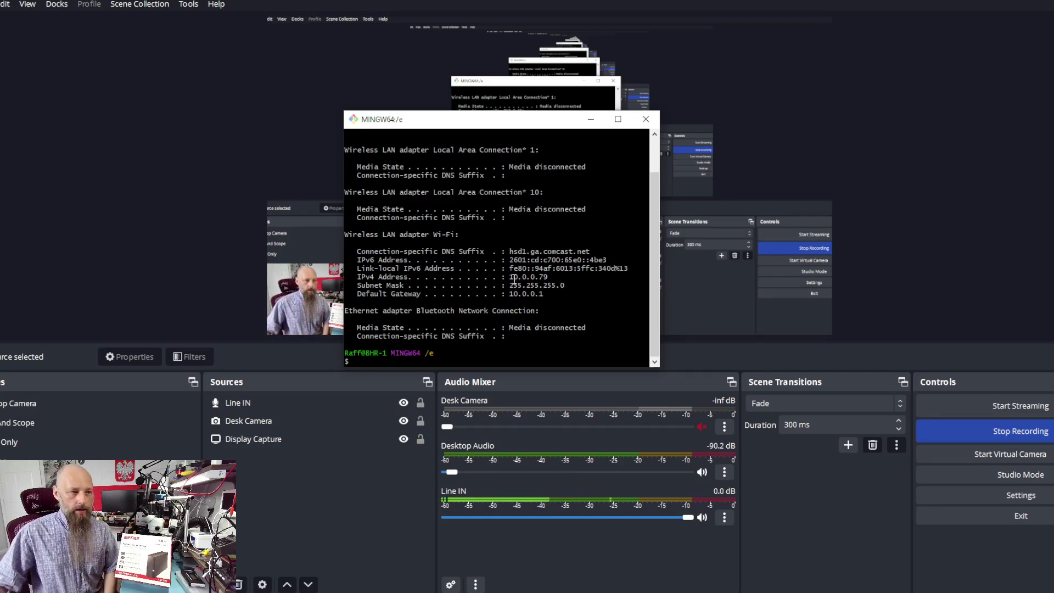
drag(508, 277, 550, 274)
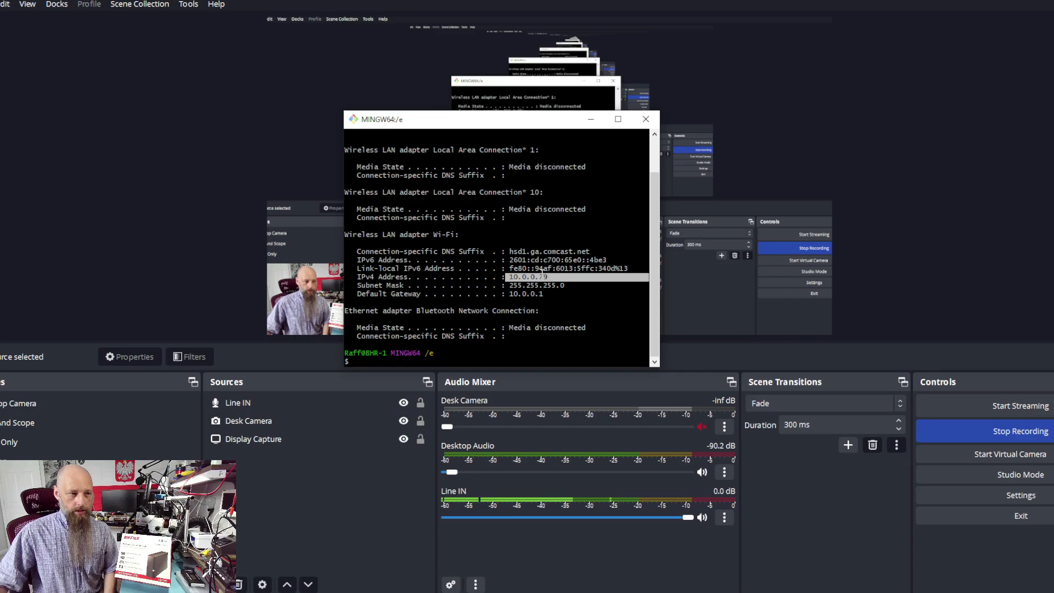
click(543, 281)
mouse_move(534, 278)
mouse_down()
mouse_move(548, 273)
mouse_move(541, 294)
mouse_up()
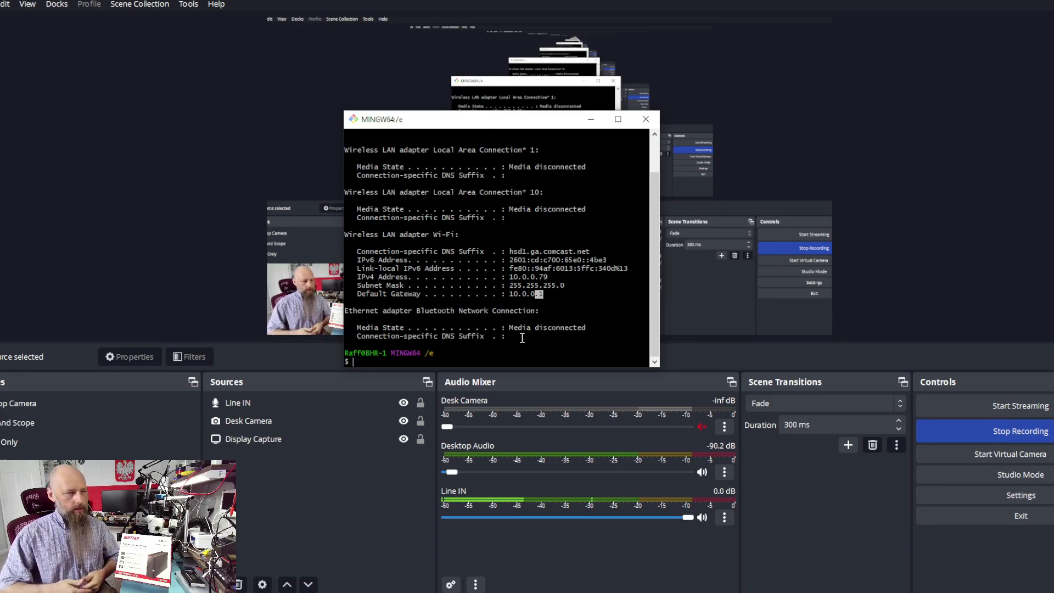
Step: Highlight the default gateway address 10.0.0.1, then bring up a new browser tab
click(543, 294)
triple_click(545, 294)
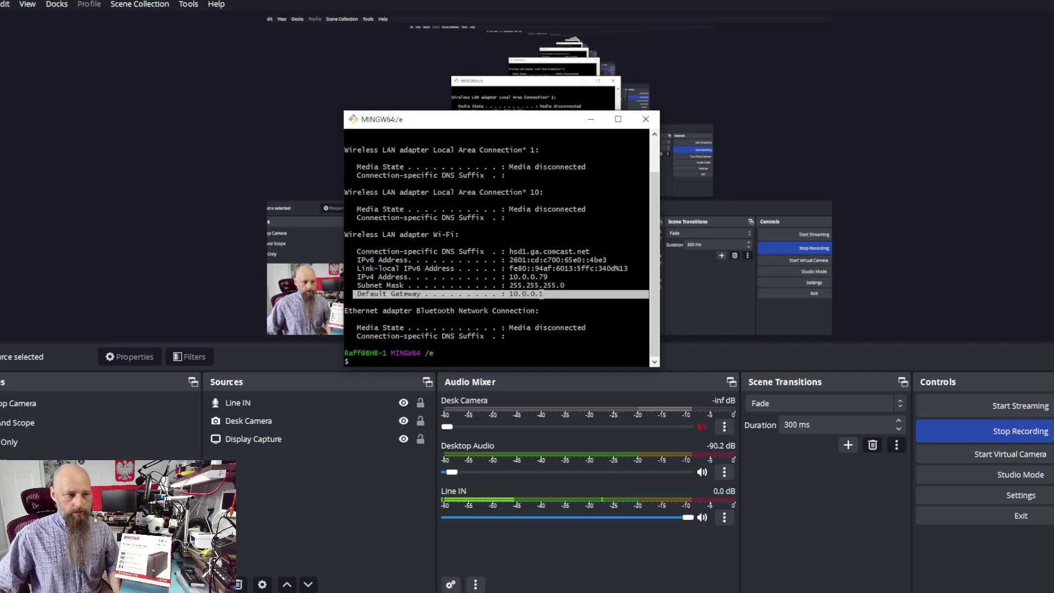
click(602, 301)
drag(543, 295, 519, 297)
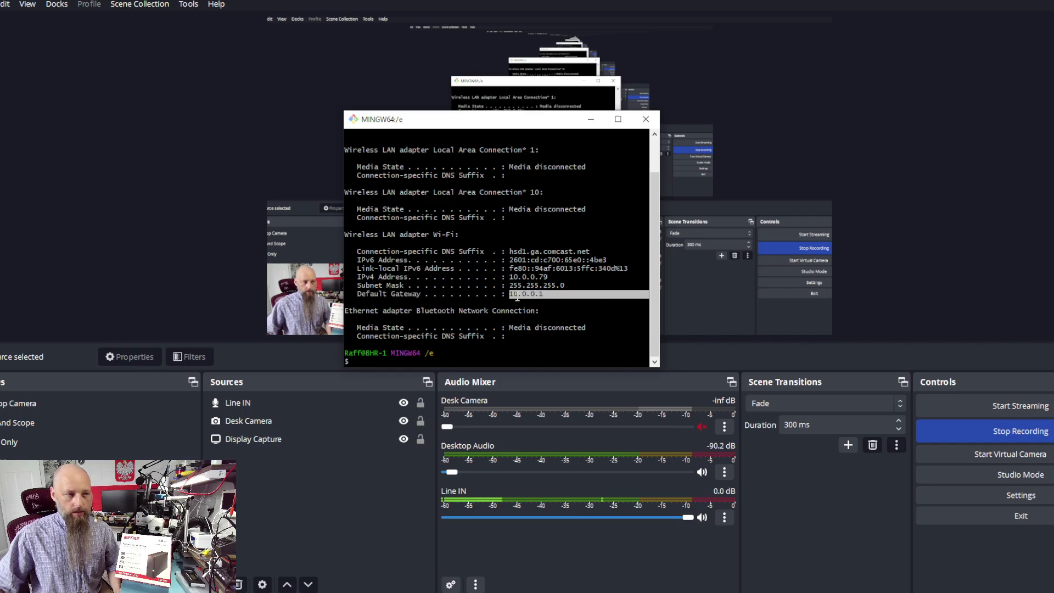
click(530, 310)
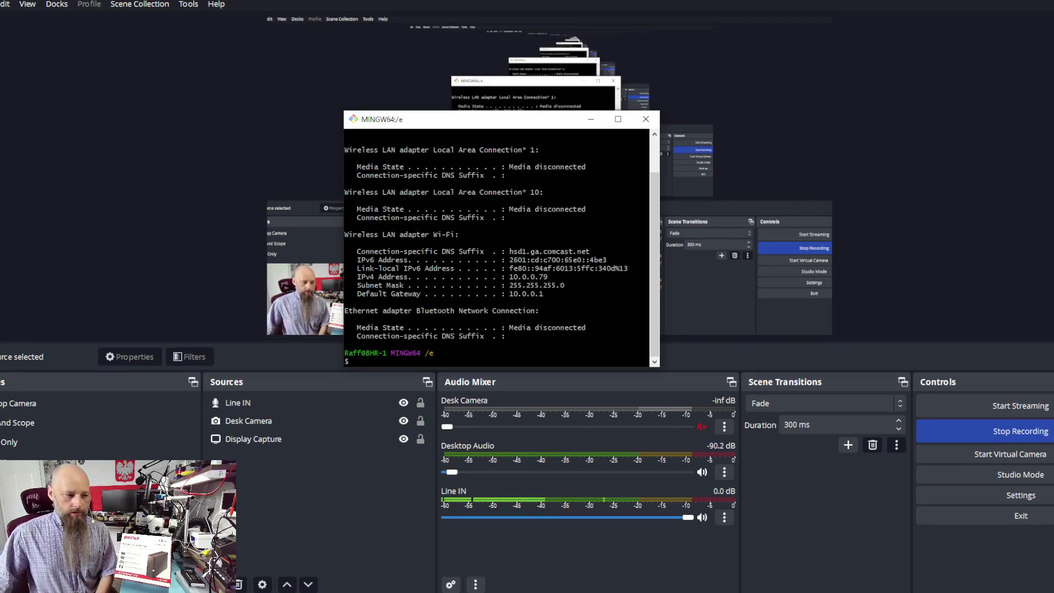
click(560, 583)
Step: Load the router's admin page at 10.0.0.1 in Chrome
click(407, 72)
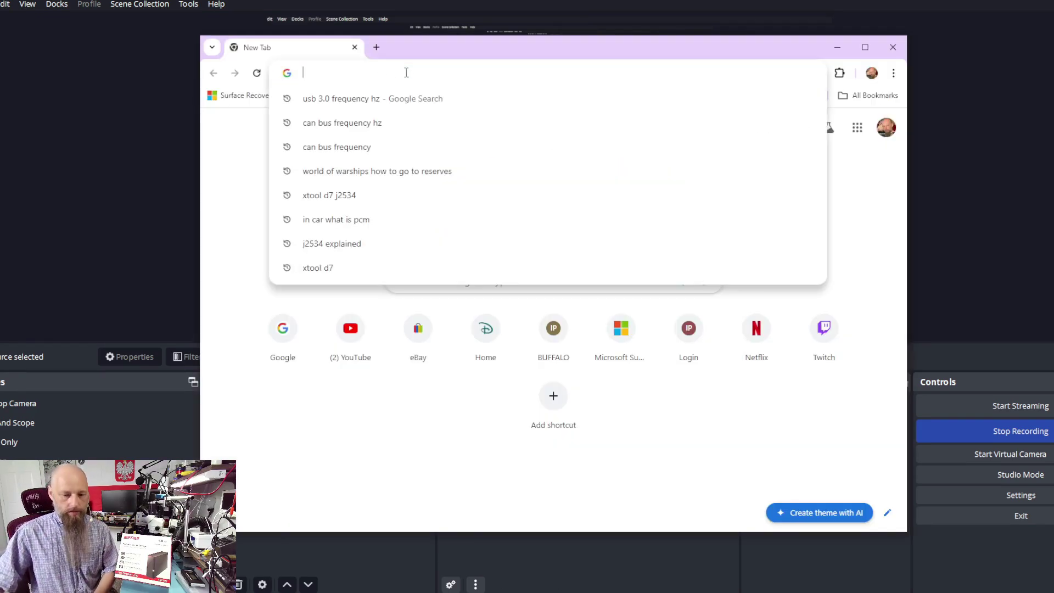
text(10.0.0.1)
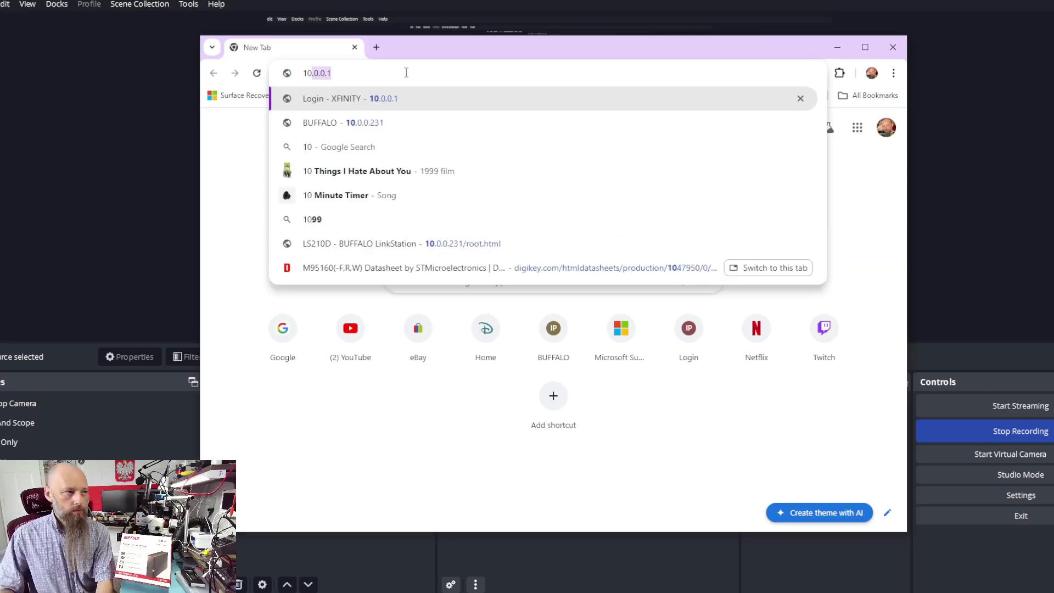
key(Right)
key(Return)
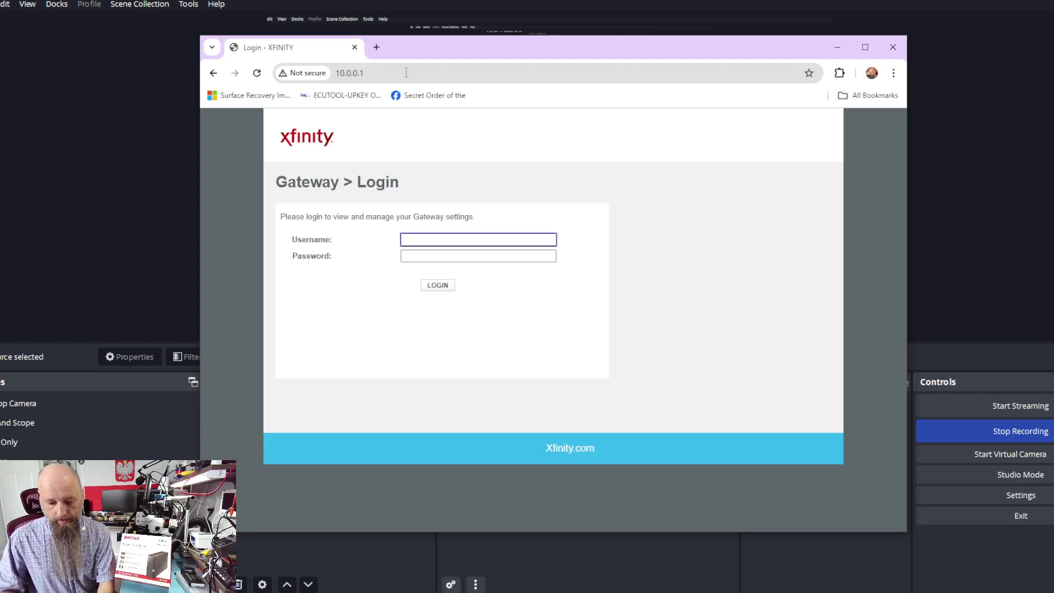
Step: Sign in to the Xfinity Gateway with the administrator username and password
text(admin)
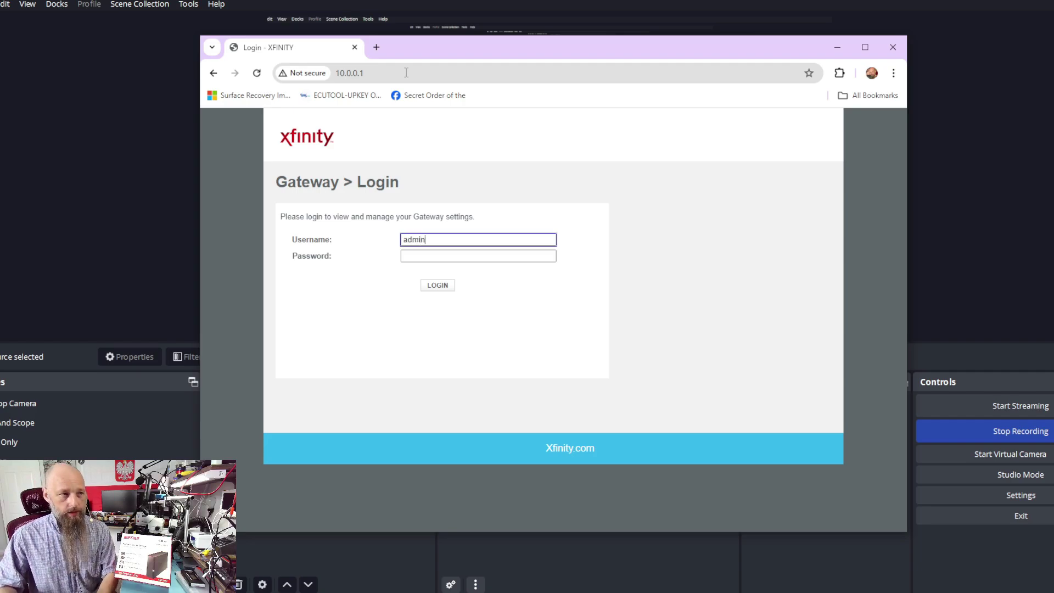
key(Tab)
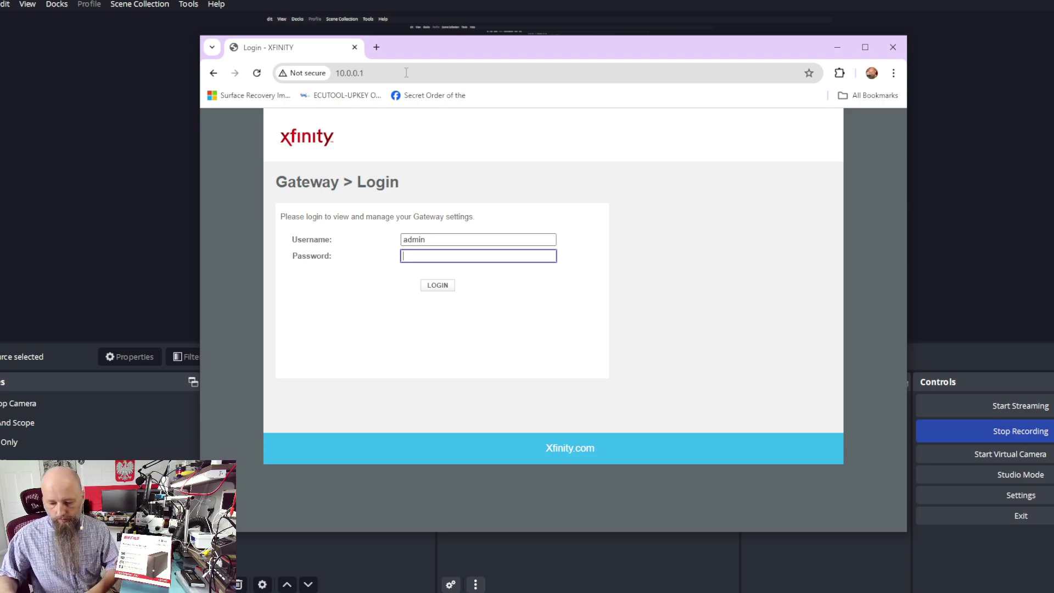
text(password)
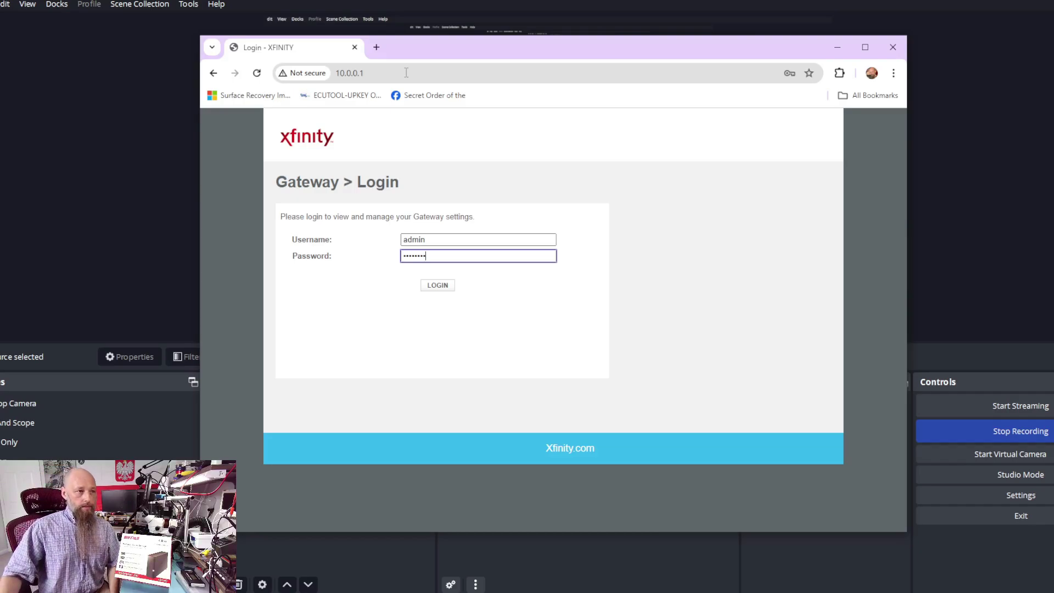
key(Return)
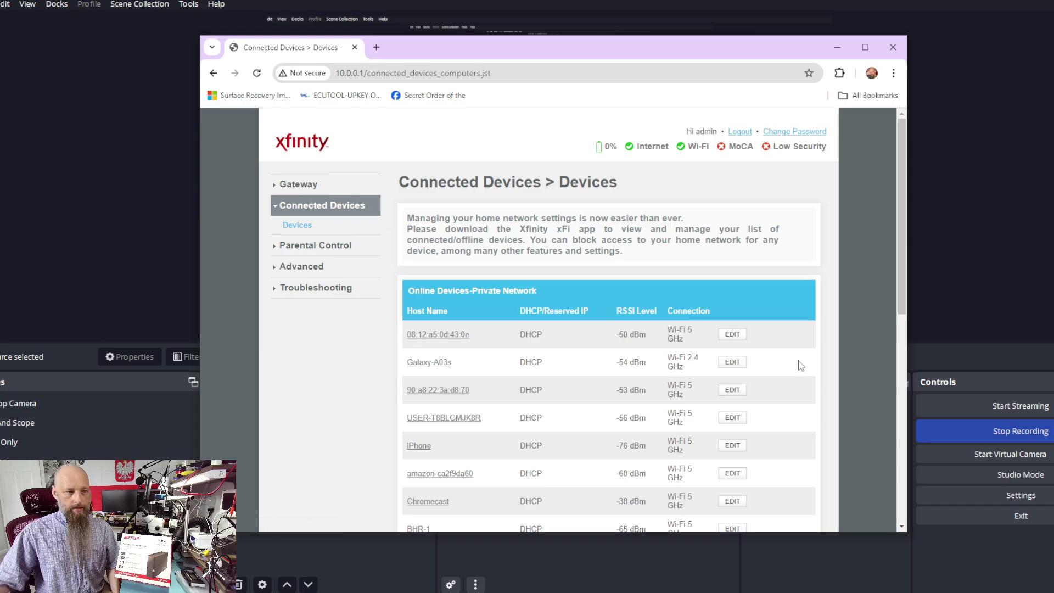
Step: Find the LS210D805 Ethernet entry in the Connected Devices list
scroll(793, 369, down, 3)
scroll(793, 369, down, 2)
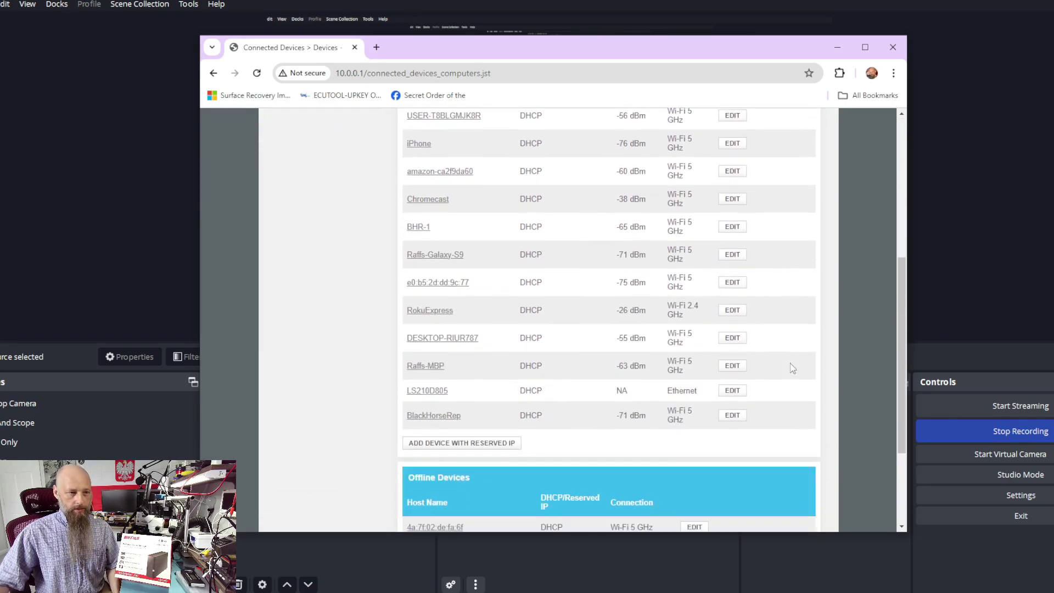
scroll(793, 368, up, 1)
drag(700, 451, 668, 451)
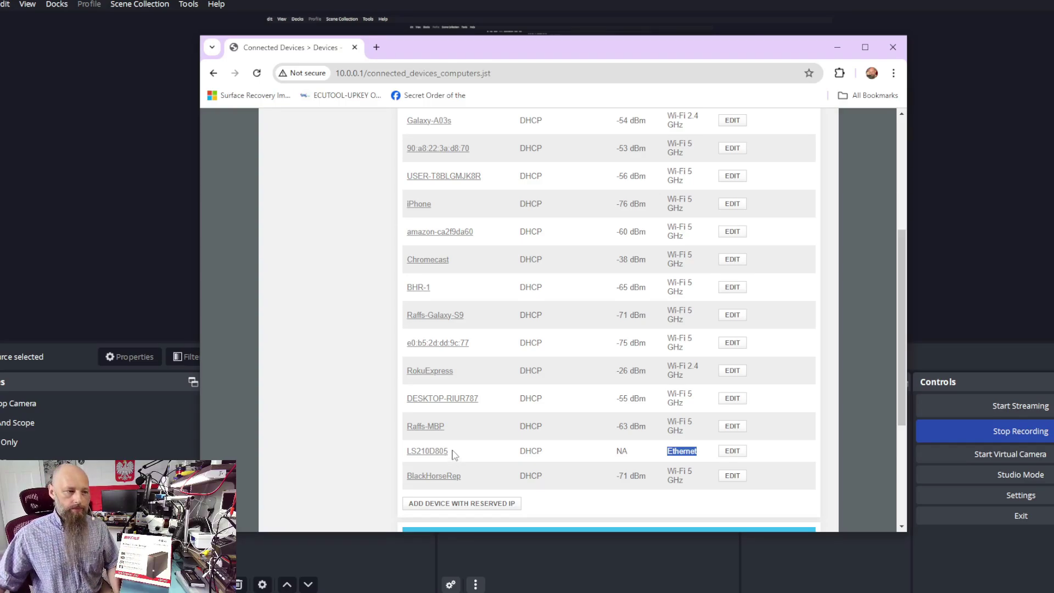
Step: Expand LS210D805's details and select its IPv4 address 10.0.0.231
click(427, 455)
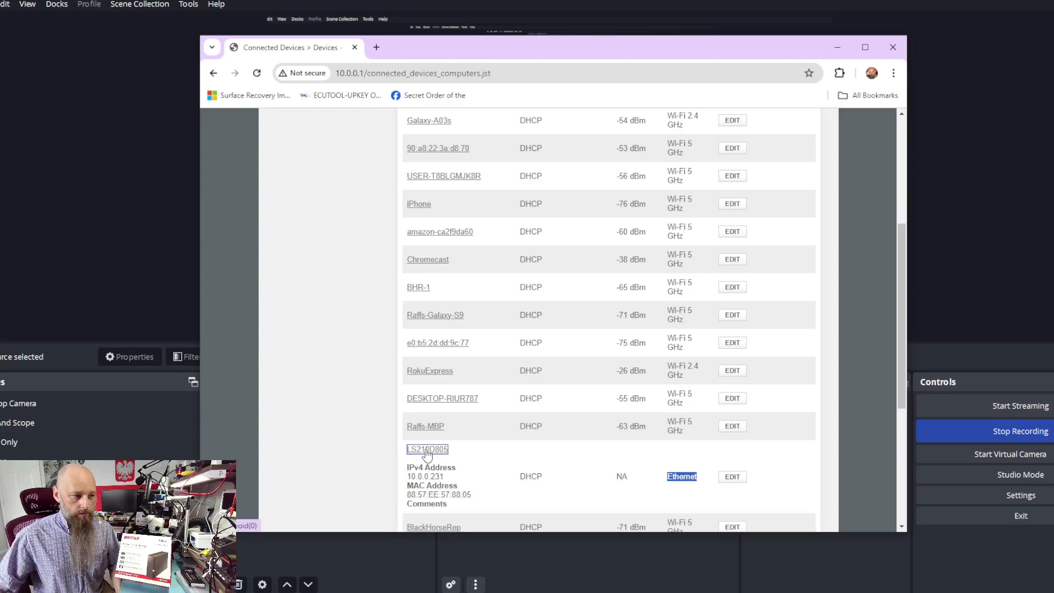
scroll(366, 433, down, 2)
drag(445, 356, 407, 357)
key(ctrl+c)
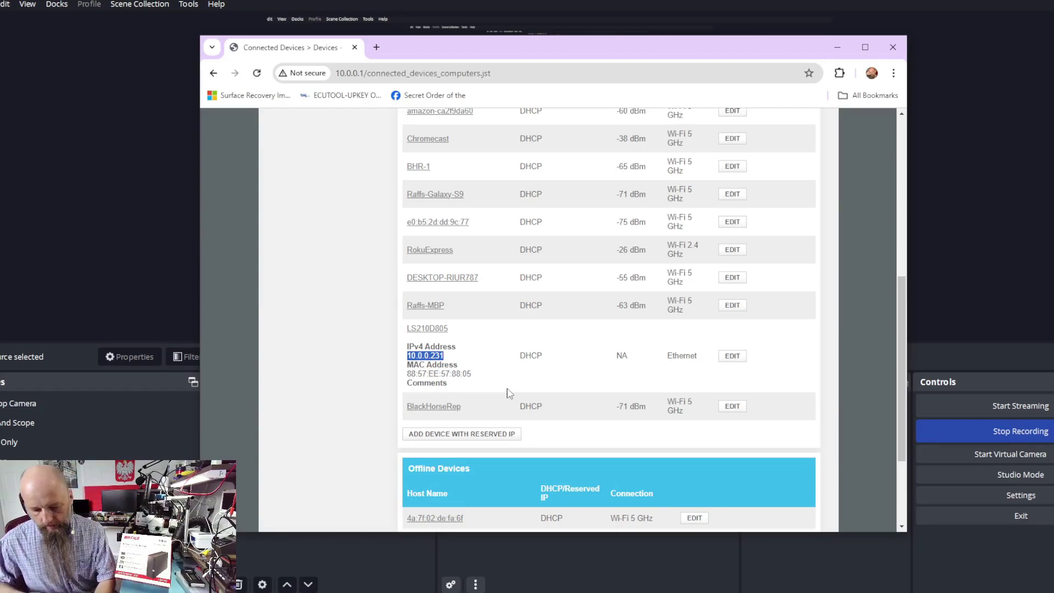
click(377, 48)
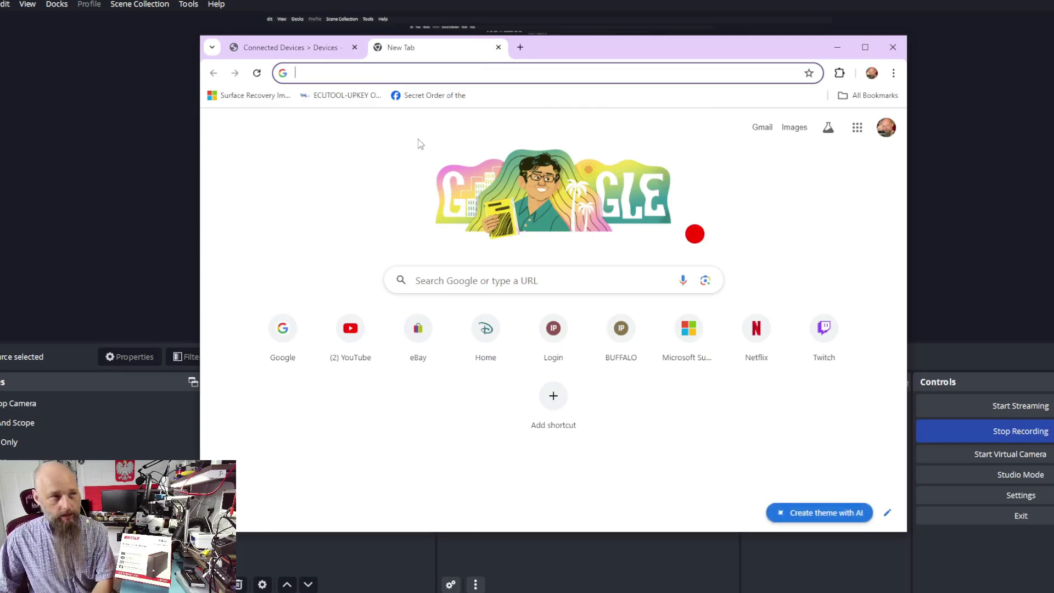
Step: Open the NAS admin page at 10.0.0.231 and log in with the admin password
key(ctrl+v)
click(417, 145)
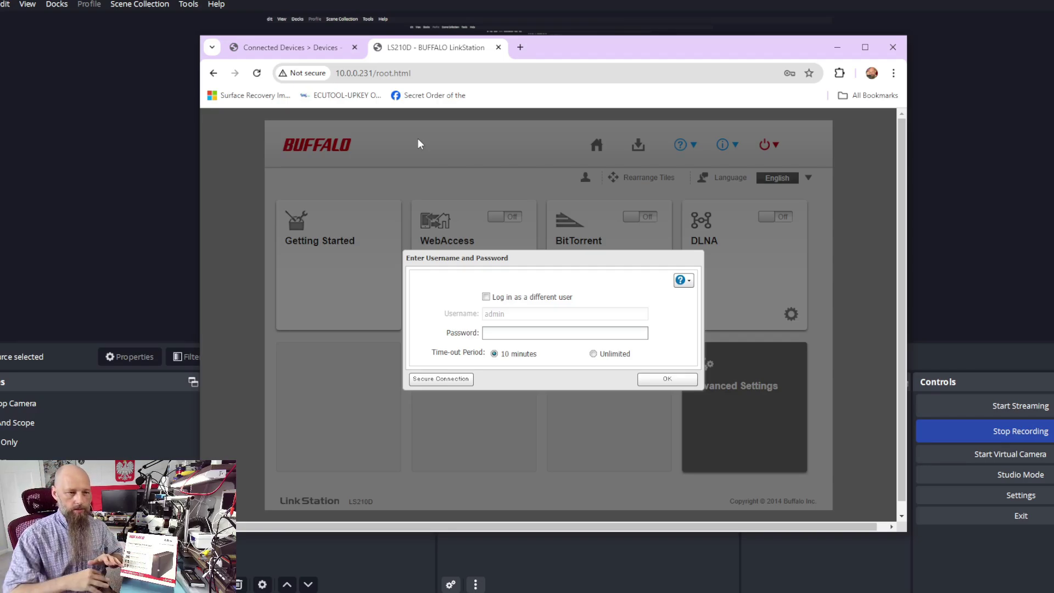
text(•••••••)
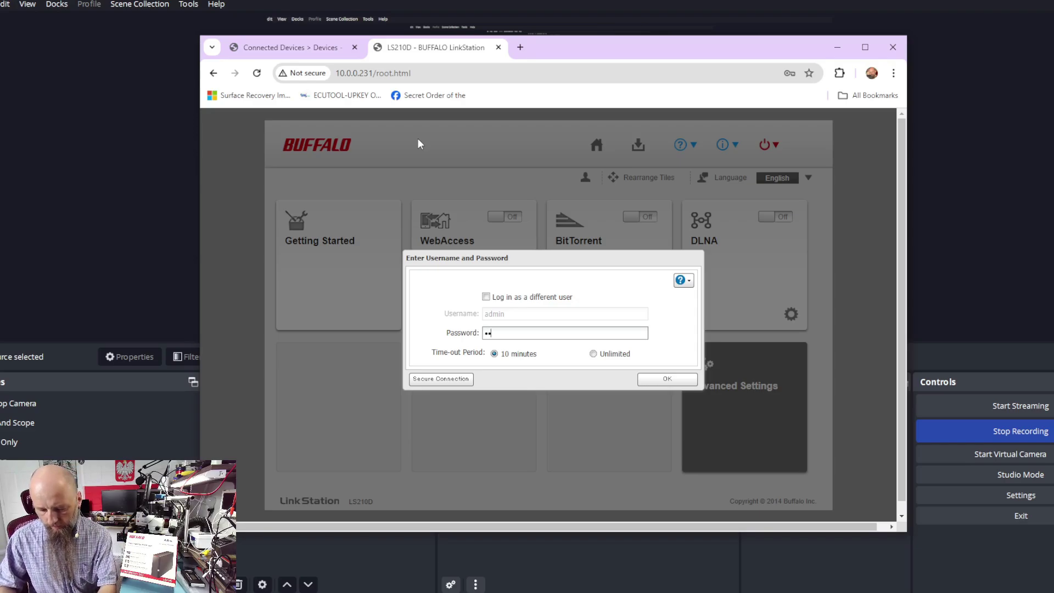
text(•)
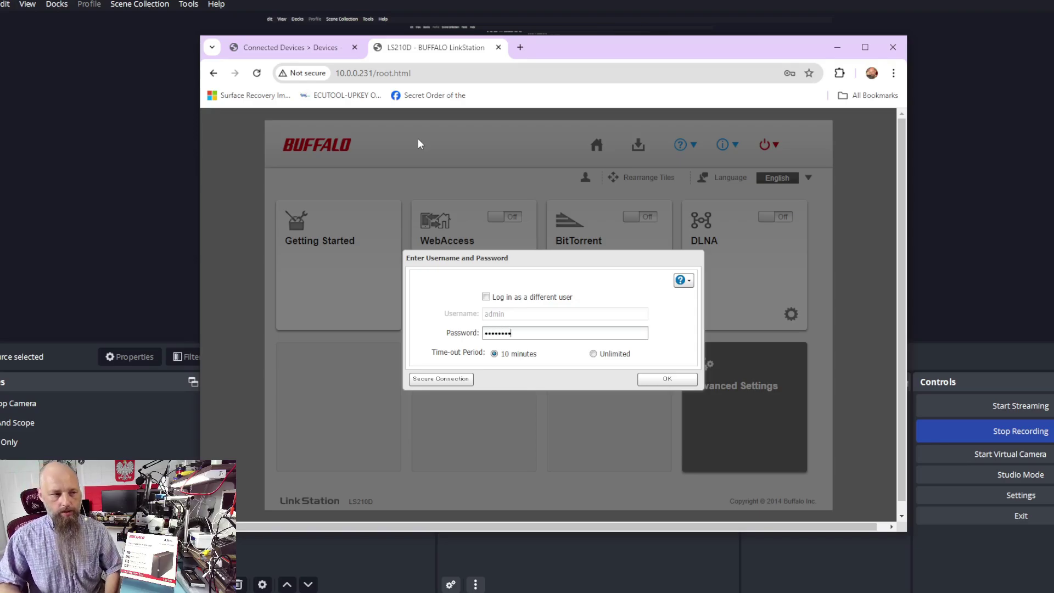
key(Return)
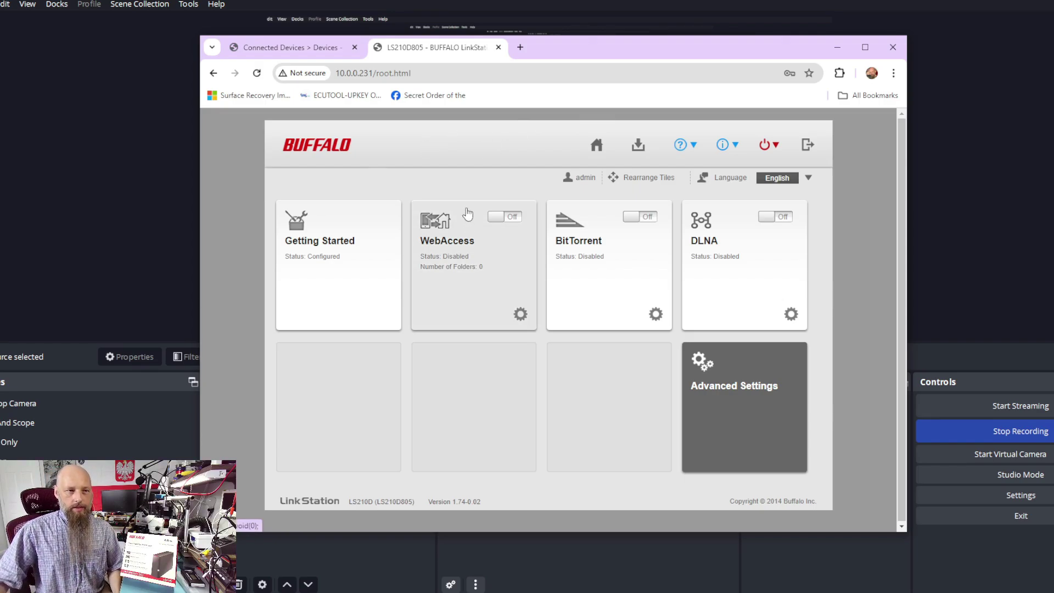
Step: Show the NAS system status and highlight its name LS210D805
click(734, 146)
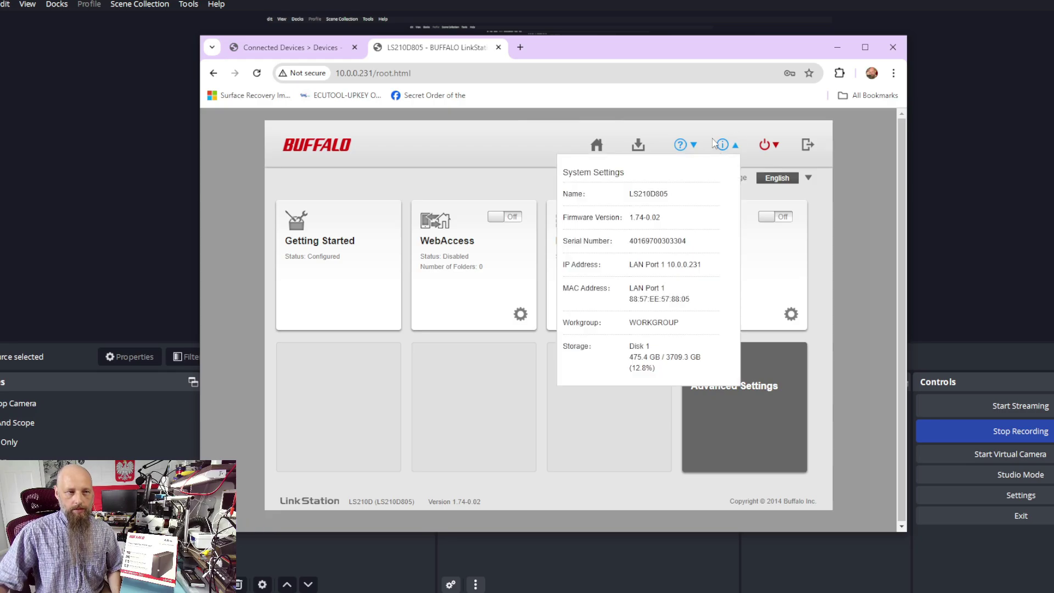
drag(674, 194, 631, 196)
key(ctrl+c)
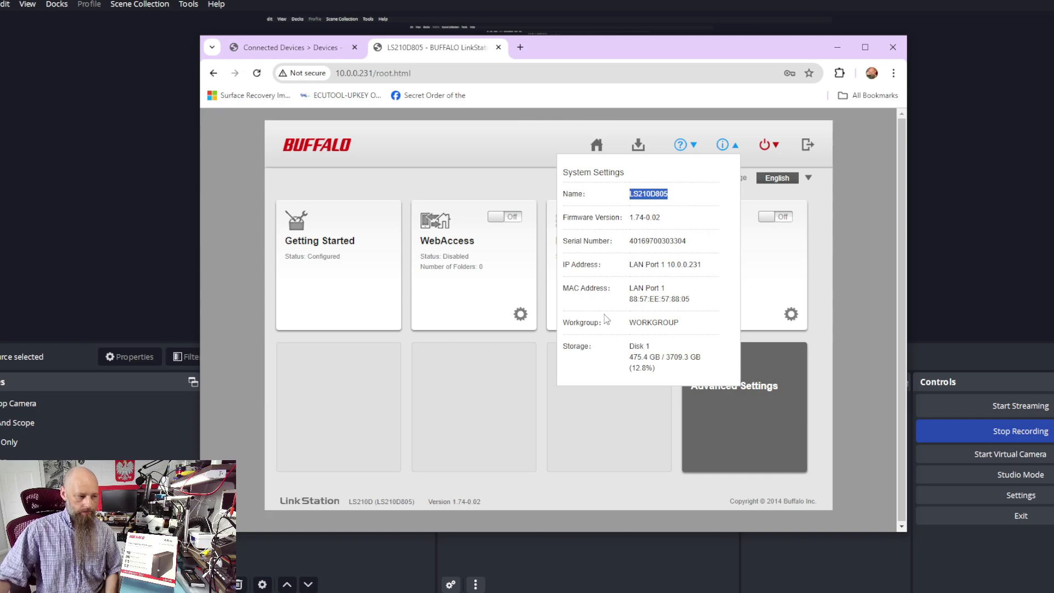
Step: Open a File Explorer window and go to \\LS210D805 to list its shares
key(super+e)
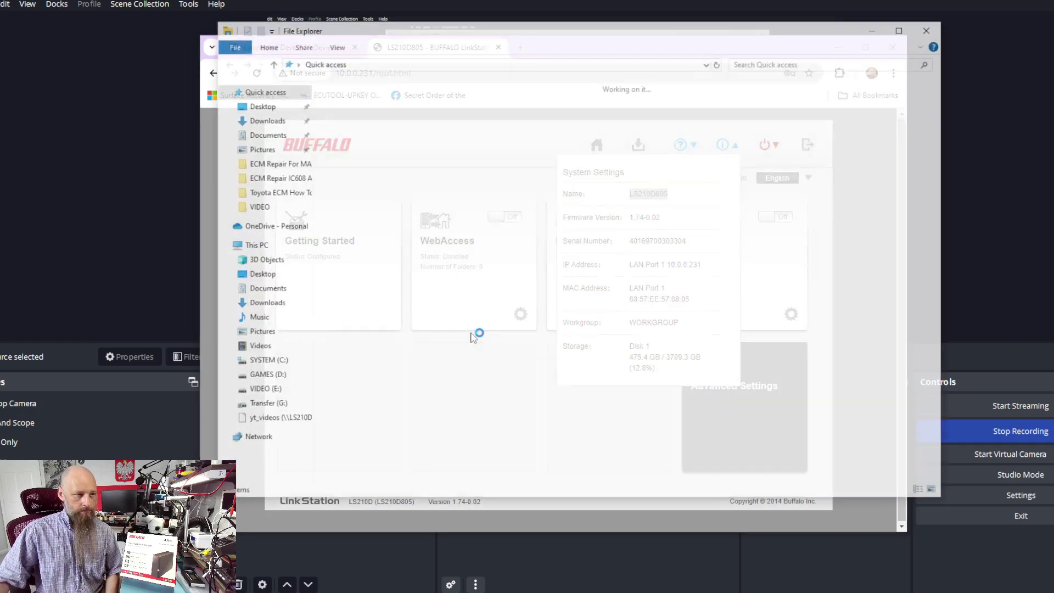
drag(452, 29, 479, 66)
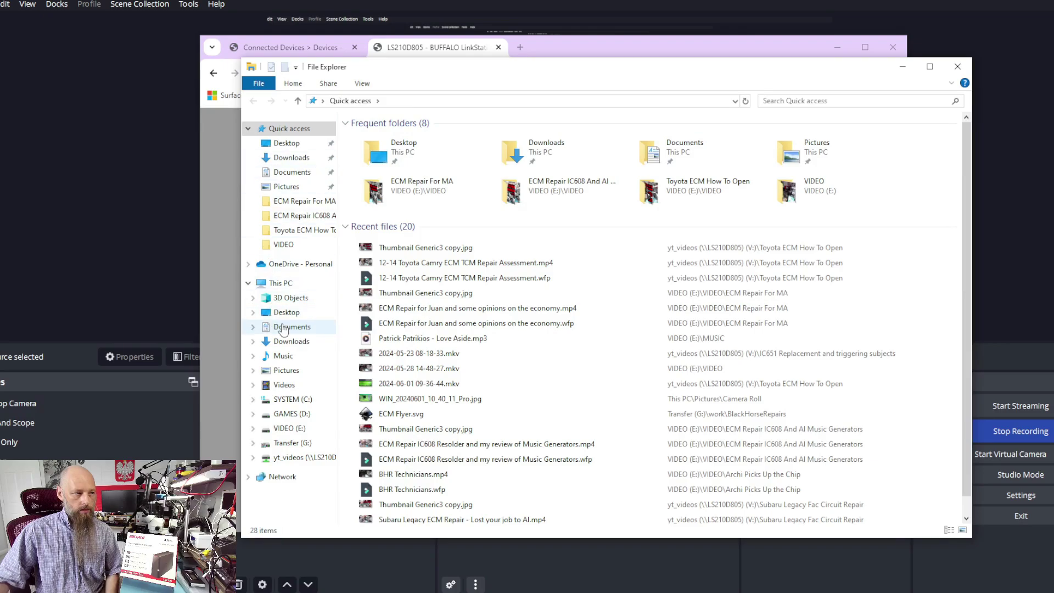
click(284, 429)
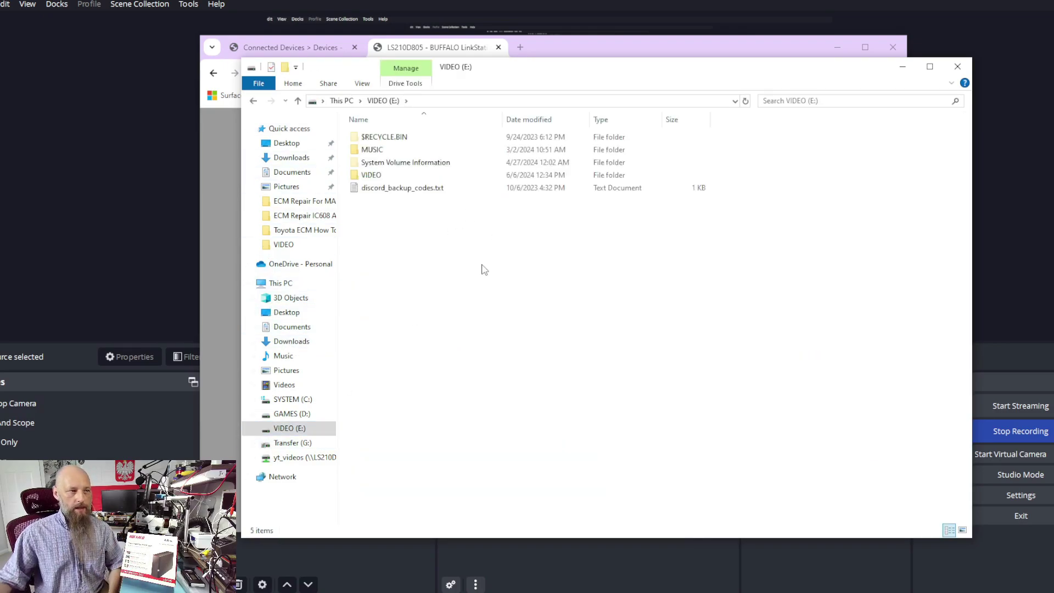
click(498, 100)
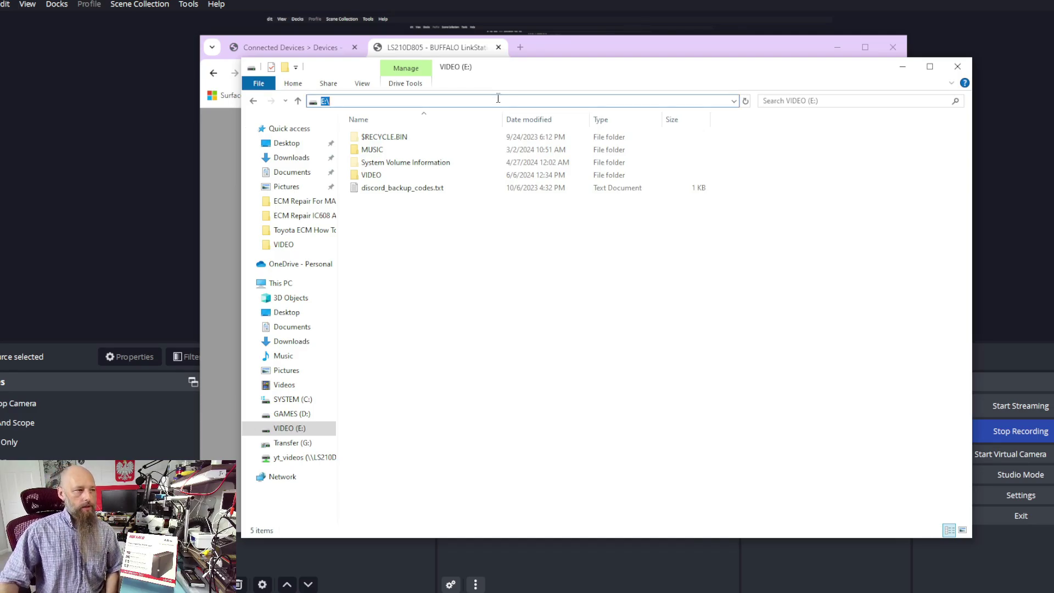
text(\\)
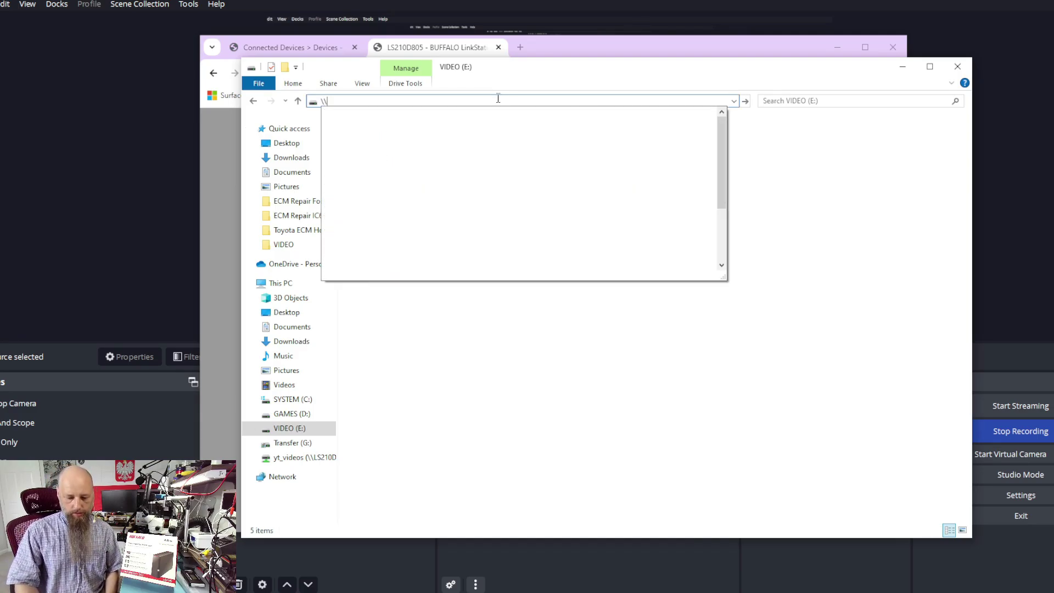
key(ctrl+v)
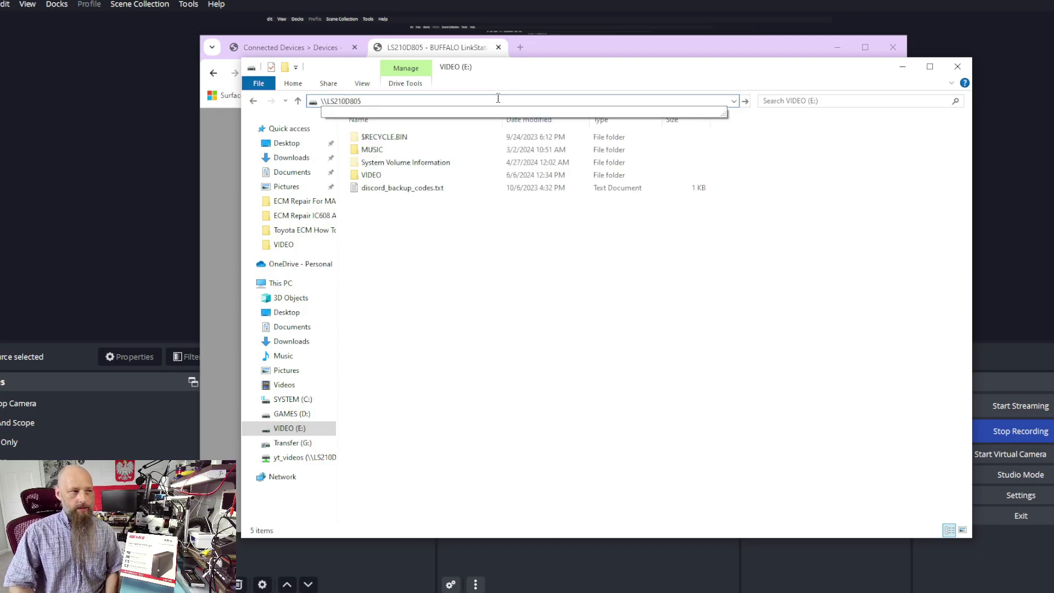
key(Return)
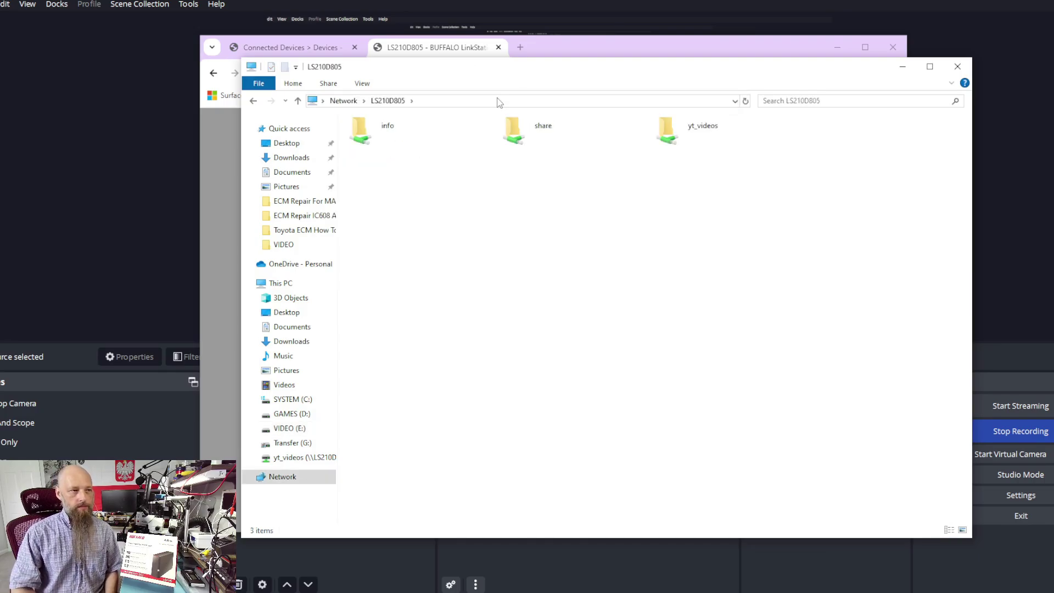
double_click(666, 132)
scroll(556, 333, down, 20)
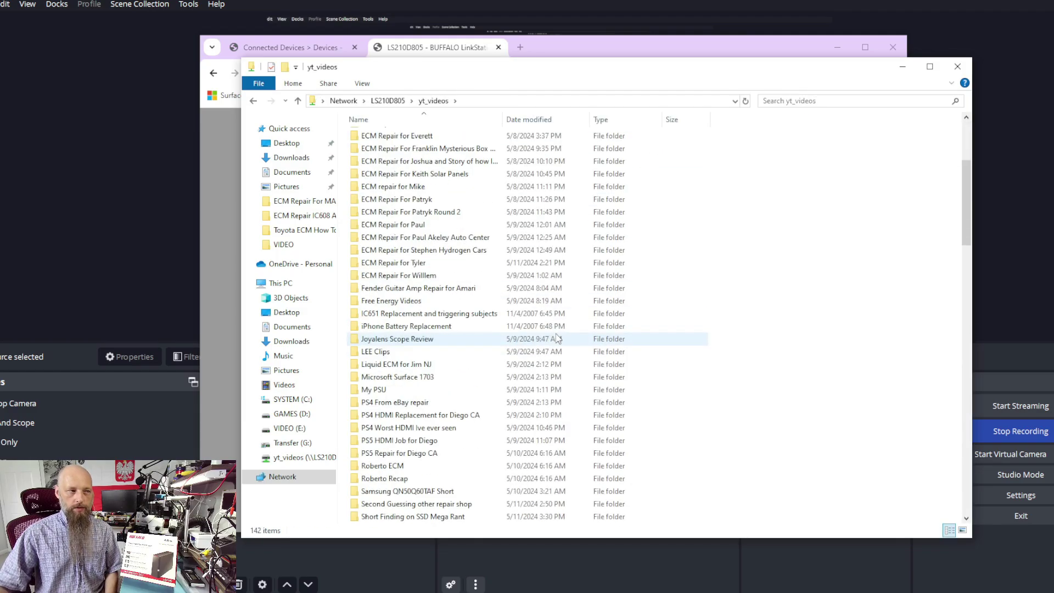
scroll(556, 337, up, 20)
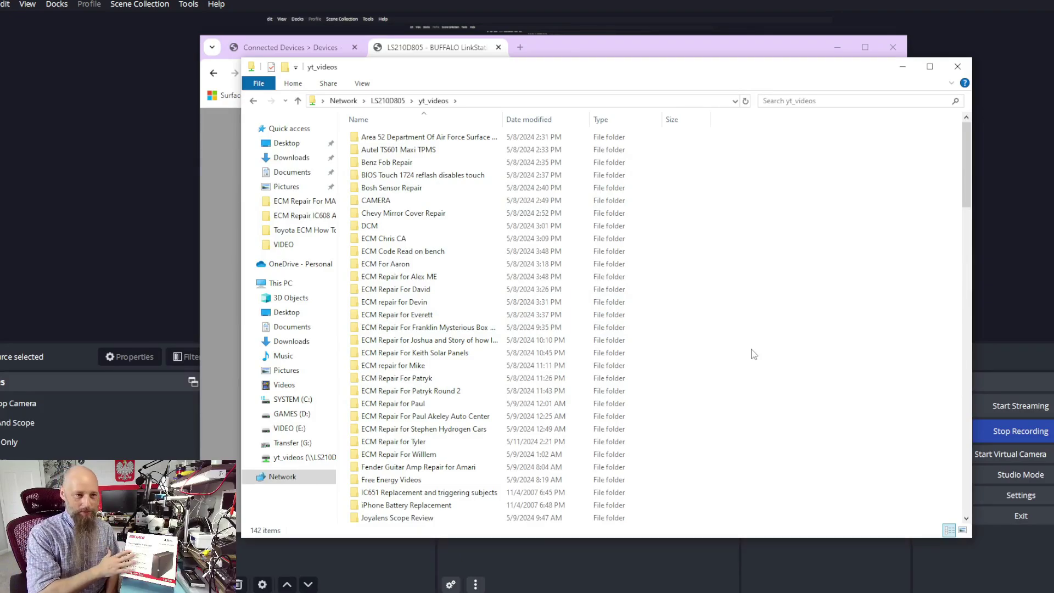
right_click(767, 249)
click(803, 423)
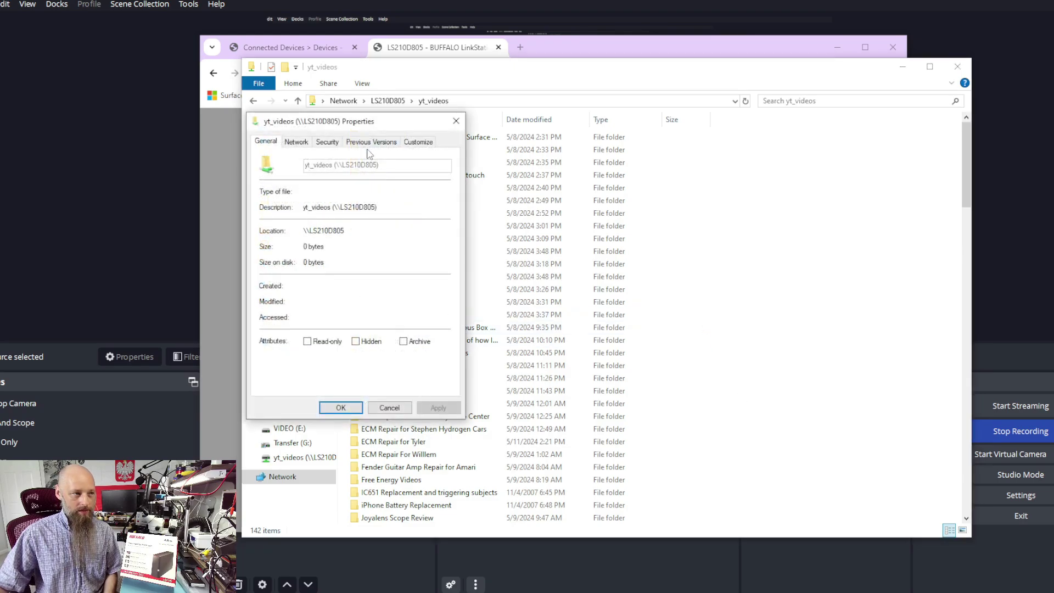
click(457, 121)
click(393, 102)
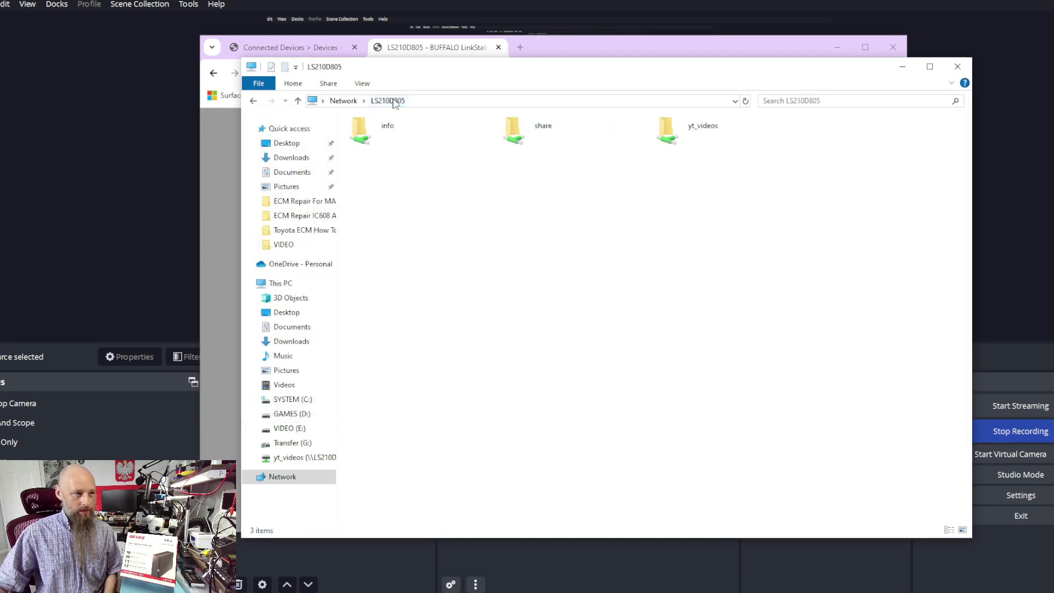
Step: Start mapping yt_videos as drive Z:, then cancel the Map Network Drive dialog
right_click(668, 127)
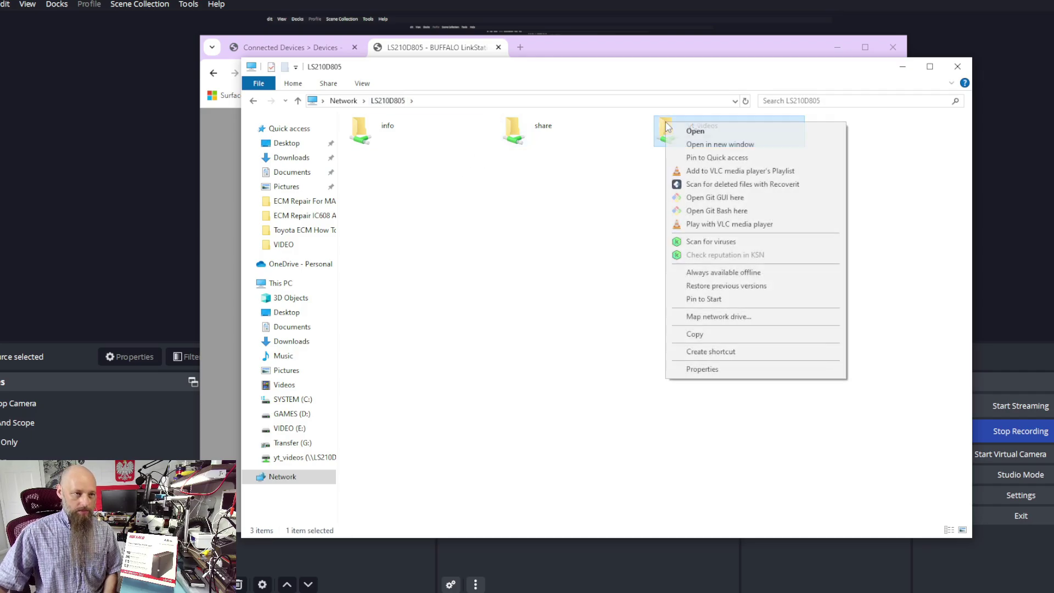
click(708, 317)
click(494, 290)
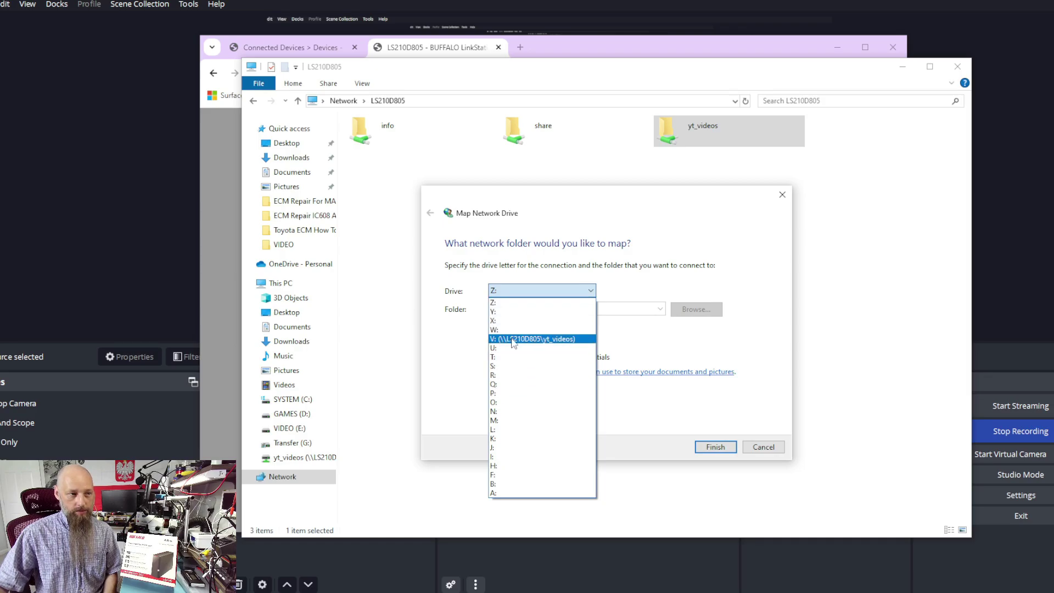
click(747, 290)
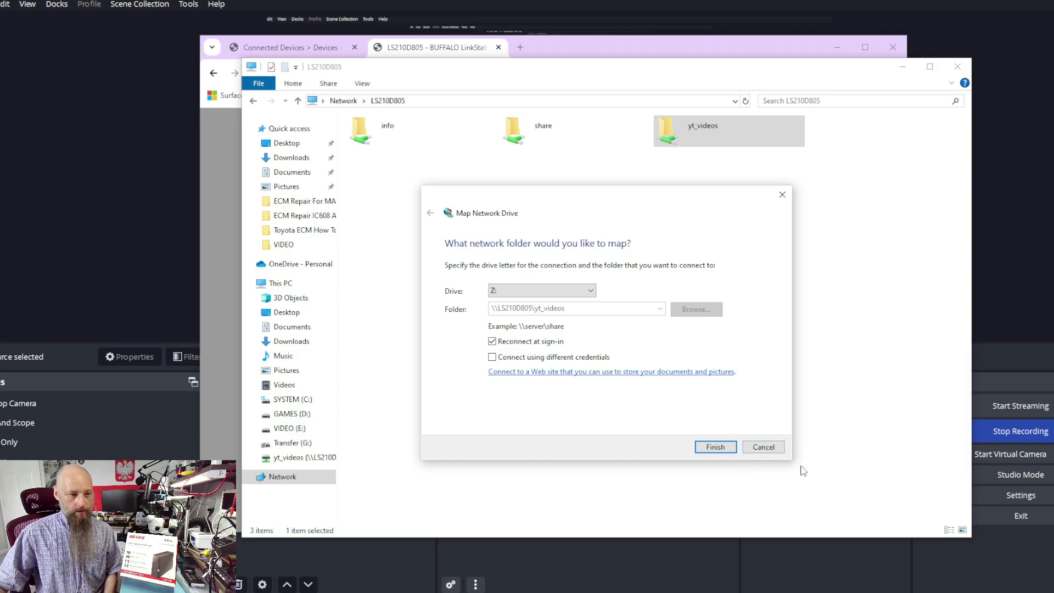
click(764, 447)
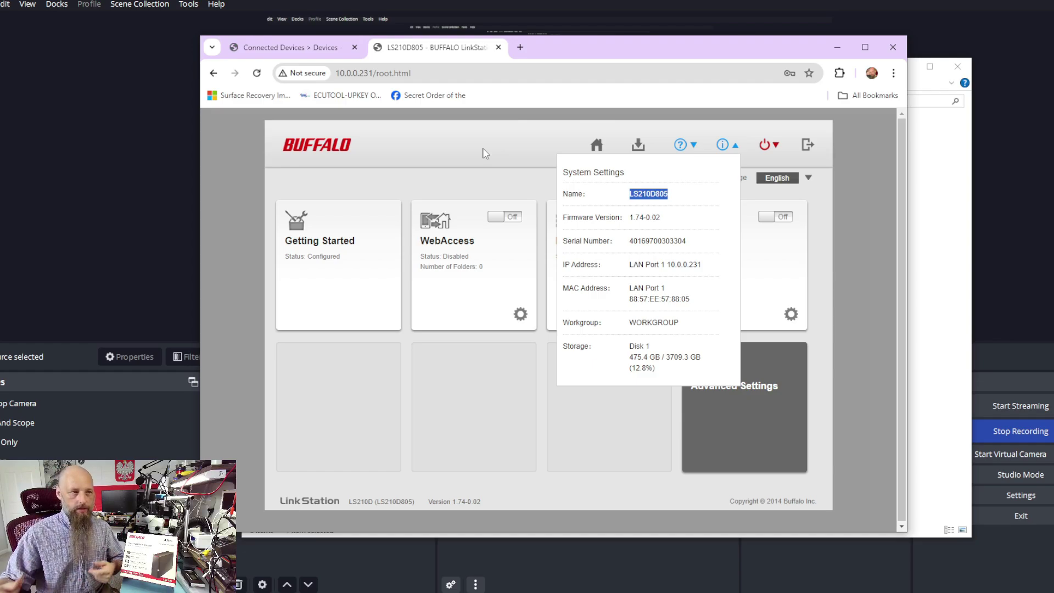
Step: Deselect the LS210D805 name and close the System Settings status popup
click(485, 144)
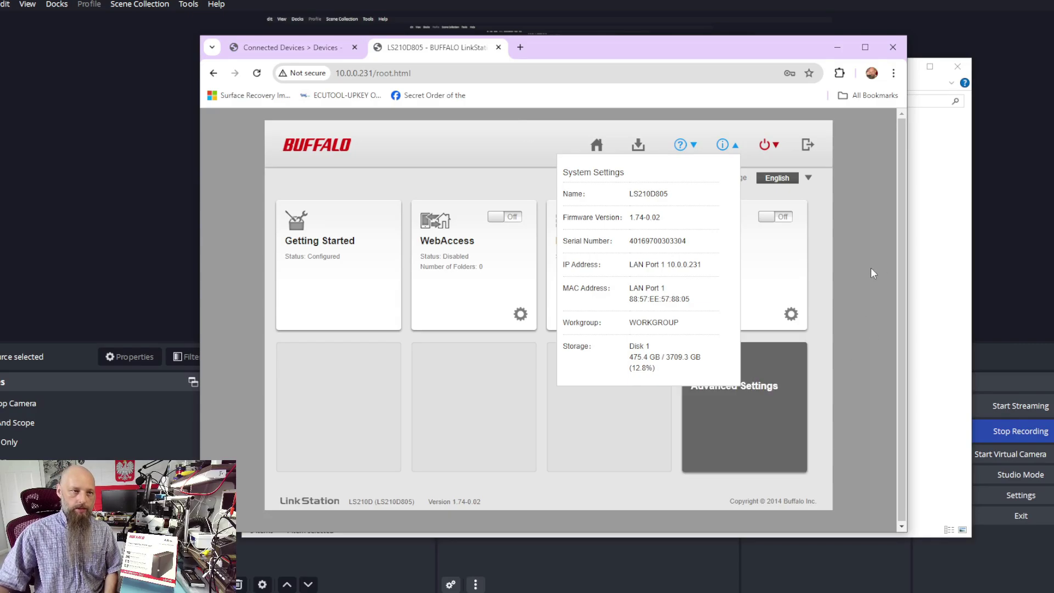
click(724, 146)
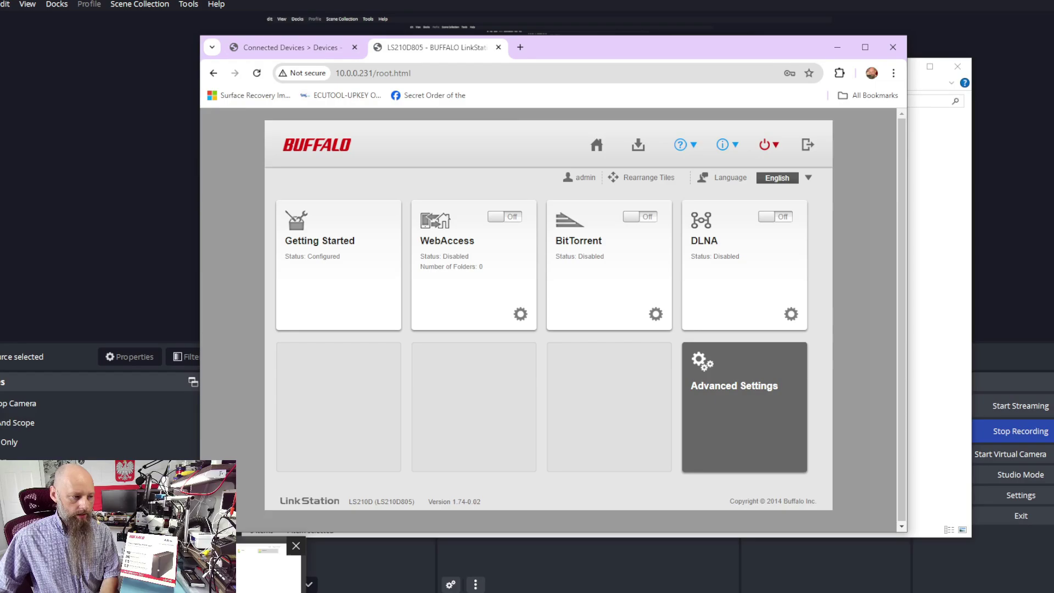
Step: Copy the NAS IP 10.0.0.231 from the router's Connected Devices page
key(alt+Tab)
click(457, 101)
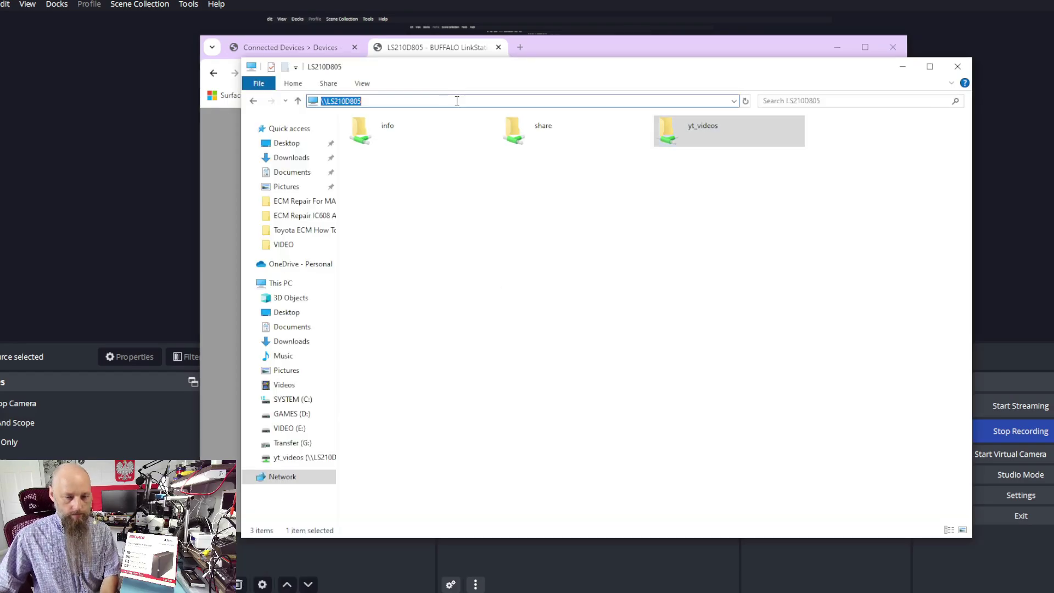
text(\\)
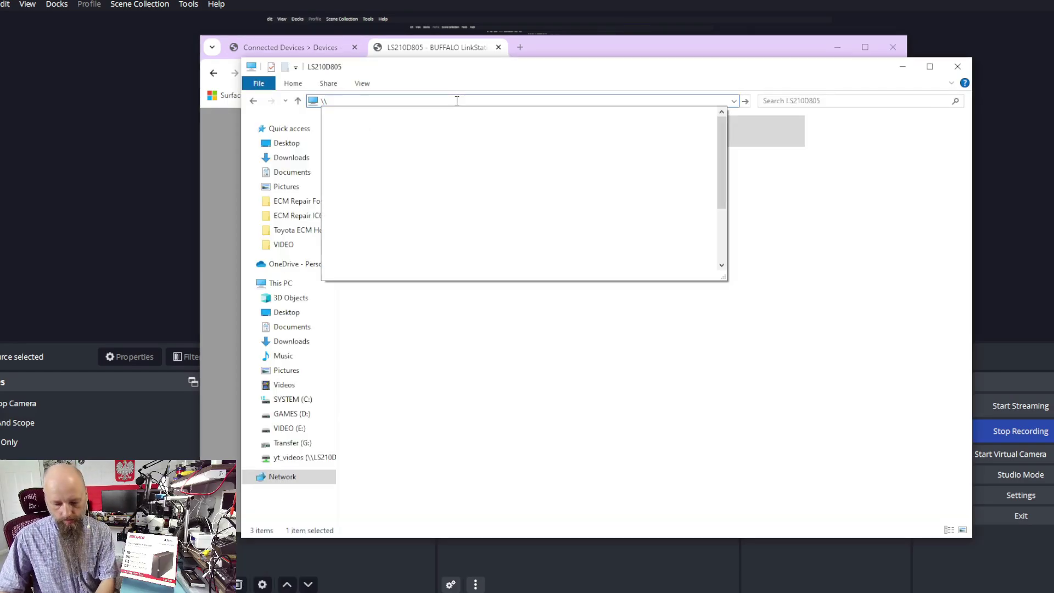
text(LS210D805)
key(BackSpace)
key(BackSpace)
key(BackSpace)
key(BackSpace)
key(BackSpace)
key(BackSpace)
key(BackSpace)
key(BackSpace)
key(BackSpace)
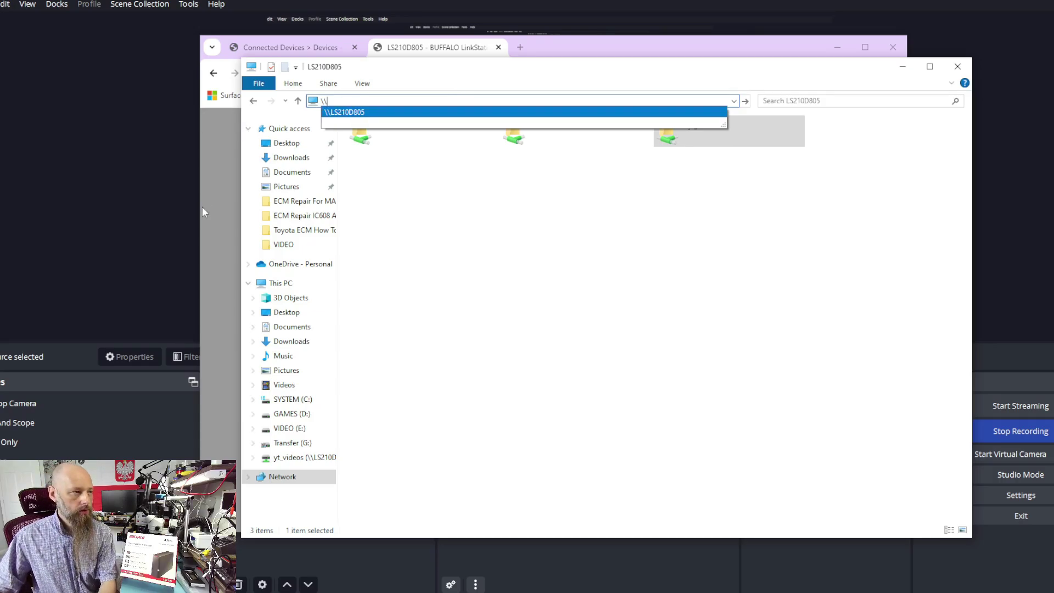
click(222, 174)
click(285, 50)
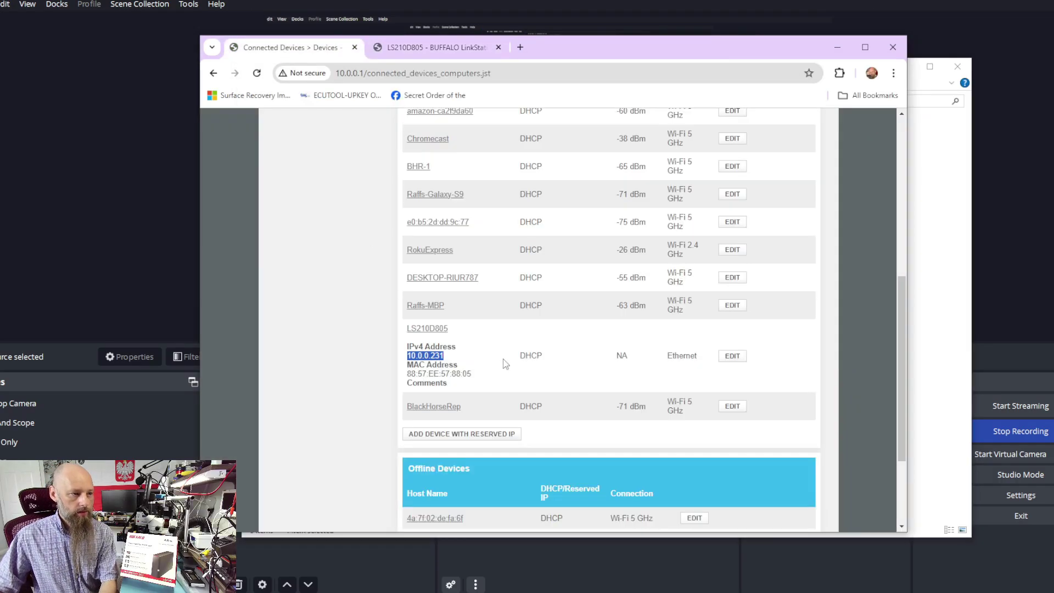
right_click(418, 358)
click(454, 374)
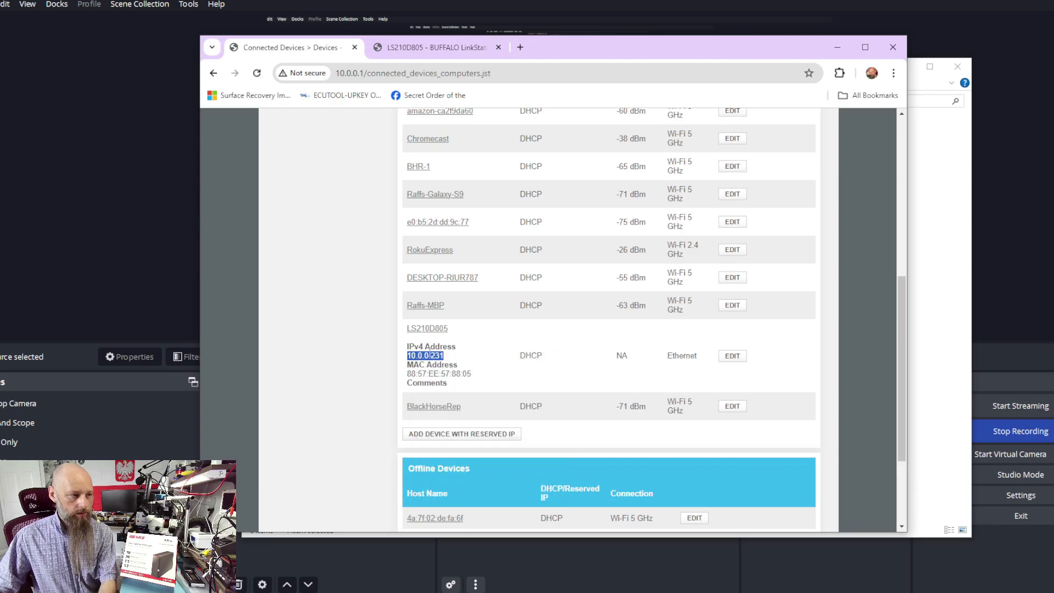
Step: Enter \\10.0.0.231 in File Explorer's address bar to browse the NAS by IP
key(alt+Tab)
click(443, 101)
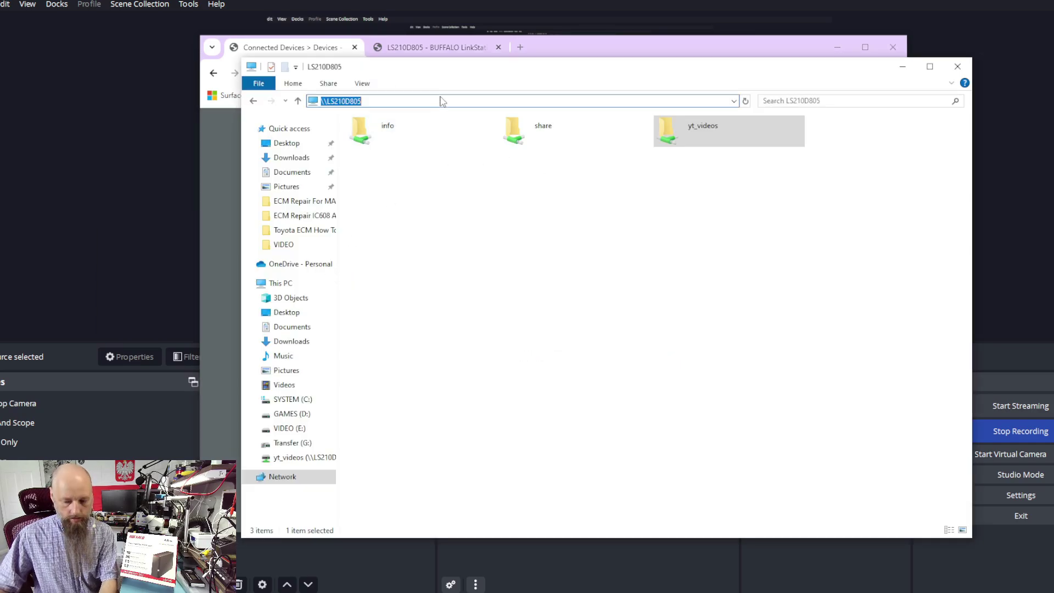
text(\\)
key(ctrl+v)
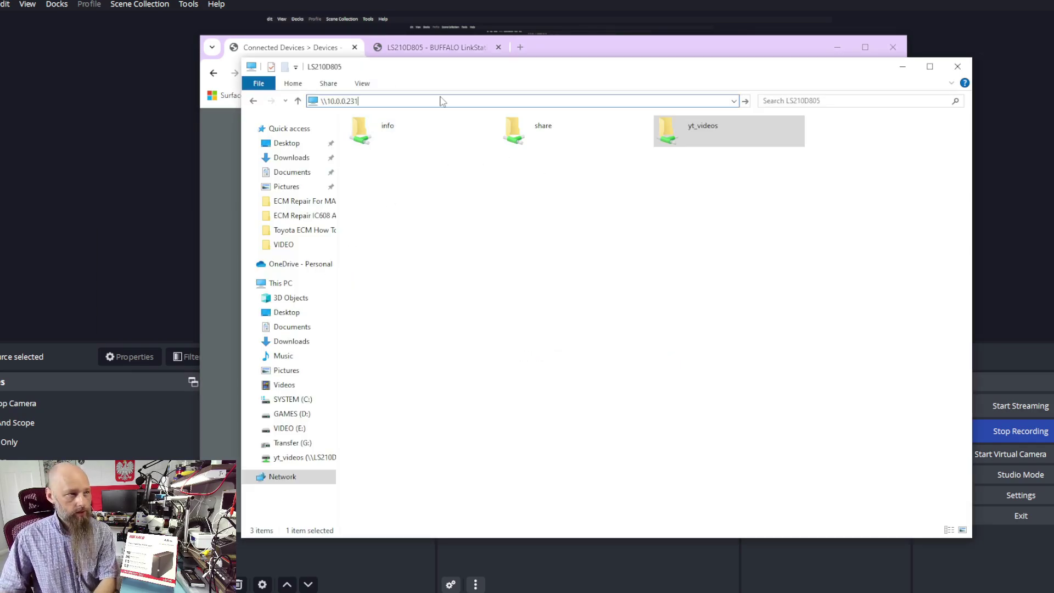
key(Return)
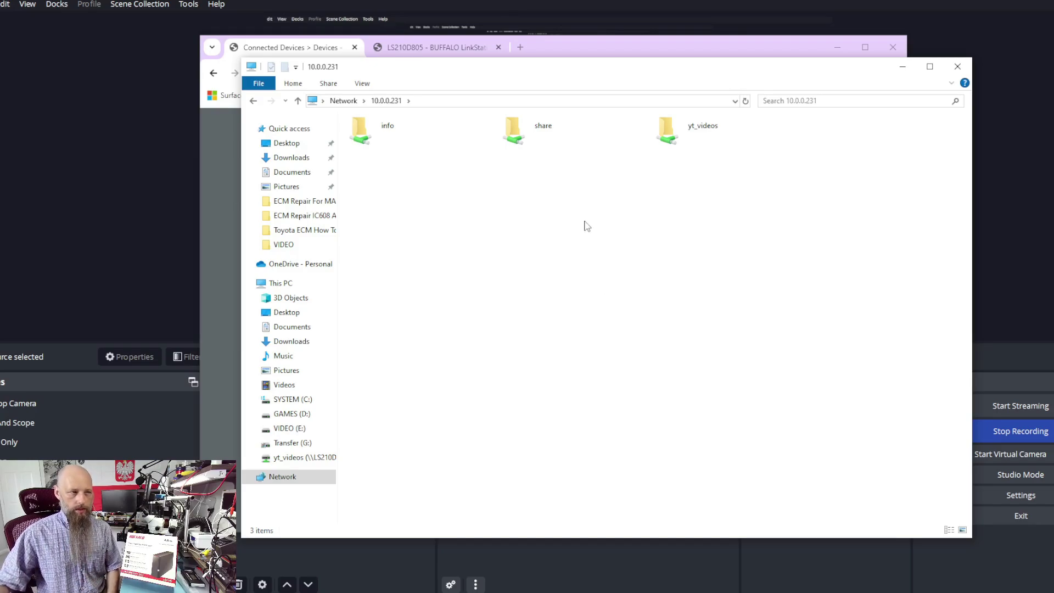
Step: Select the share, yt_videos and info folders in turn, then bring OBS Studio forward
click(503, 124)
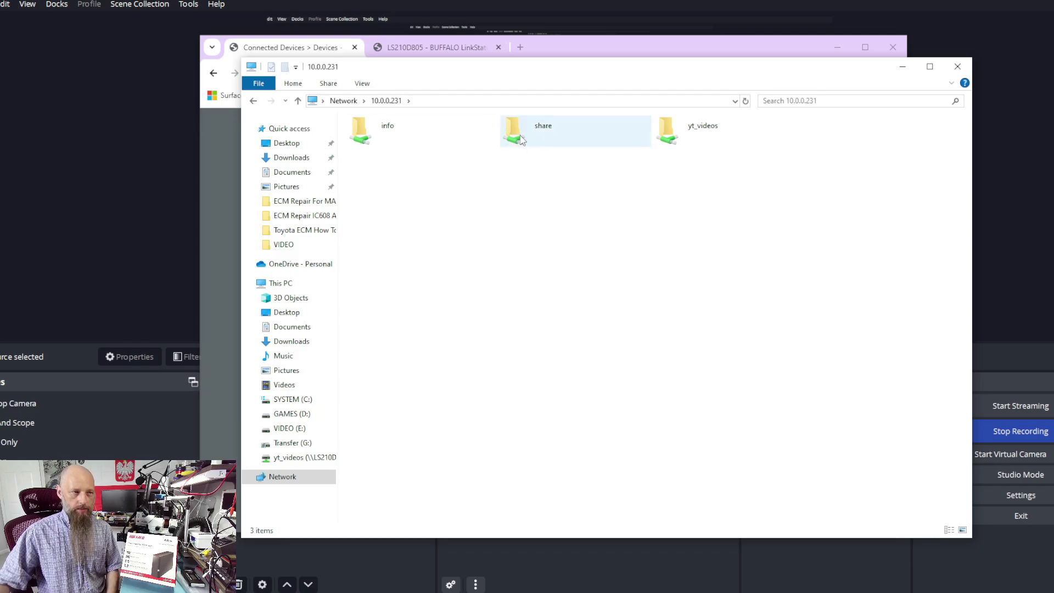
click(677, 134)
click(674, 224)
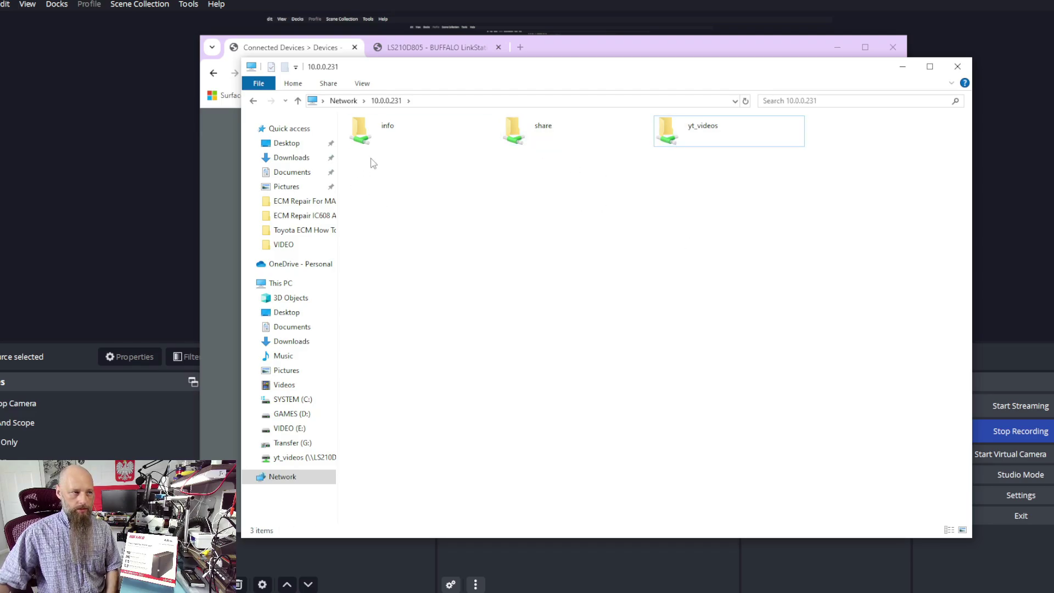
click(412, 137)
click(463, 267)
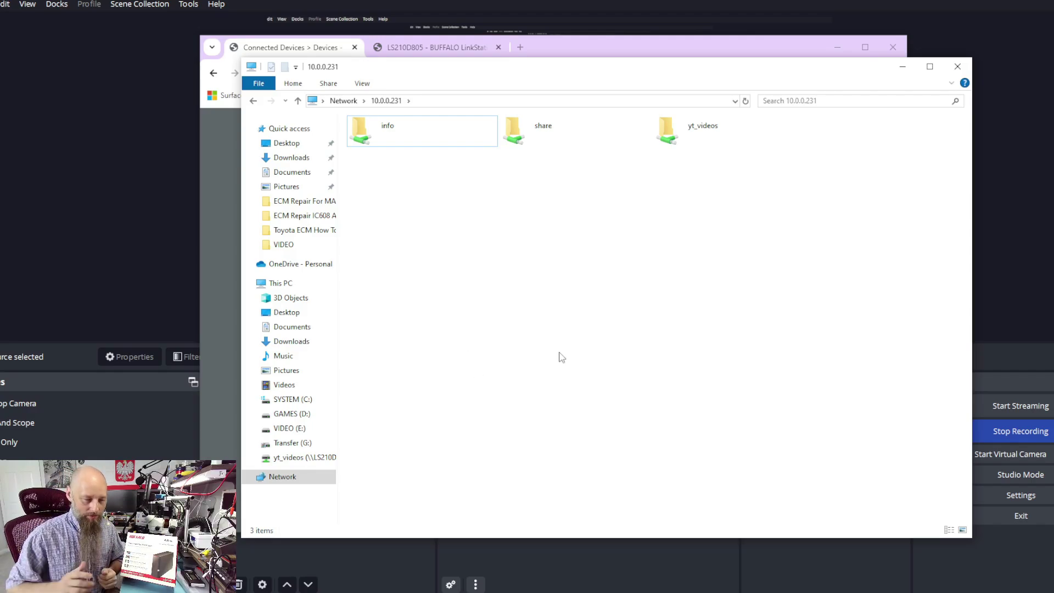
click(1035, 299)
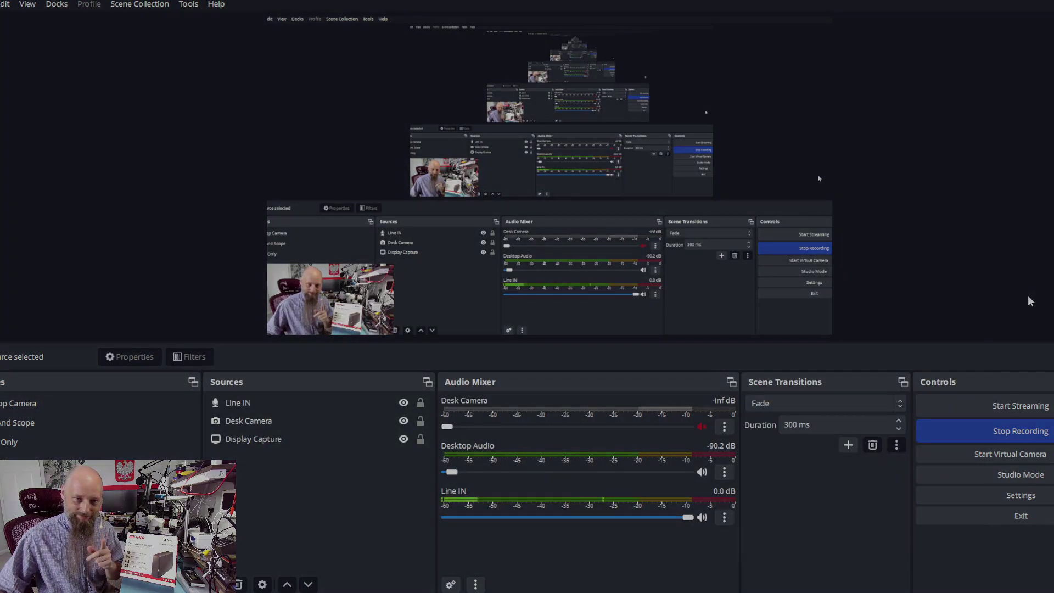